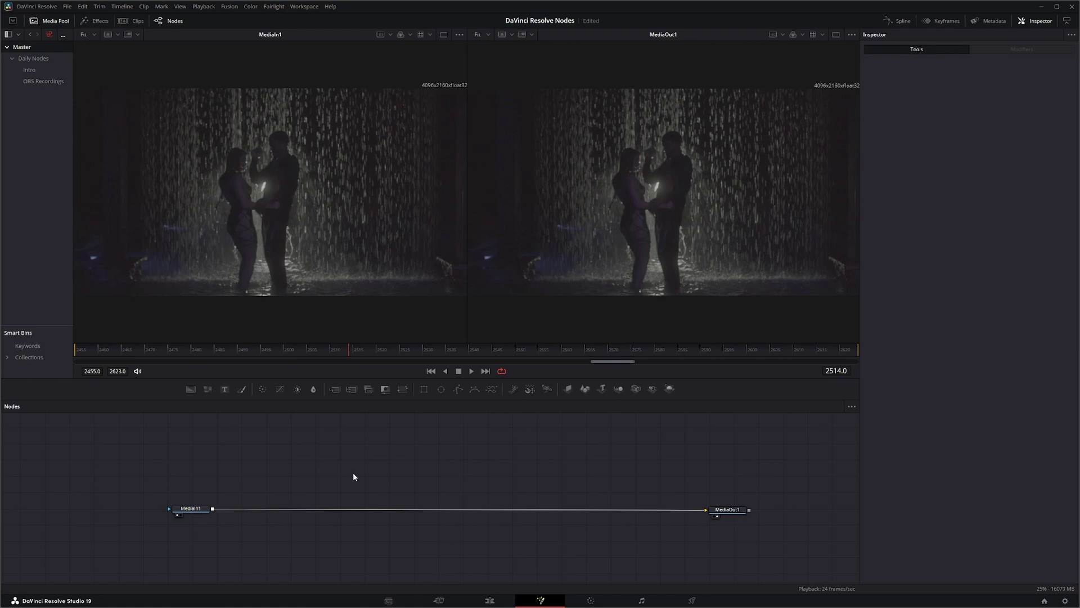
# Add a Gamut Mapping node from the tool search and move GamutMapping1 up and left
pyautogui.hotkey('shift', 'space')
pyautogui.write('colorsp')
pyautogui.press('BackSpace')
pyautogui.press('BackSpace')
pyautogui.press('BackSpace')
pyautogui.press('BackSpace')
pyautogui.press('BackSpace')
pyautogui.press('BackSpace')
pyautogui.press('BackSpace')
pyautogui.write('ma')
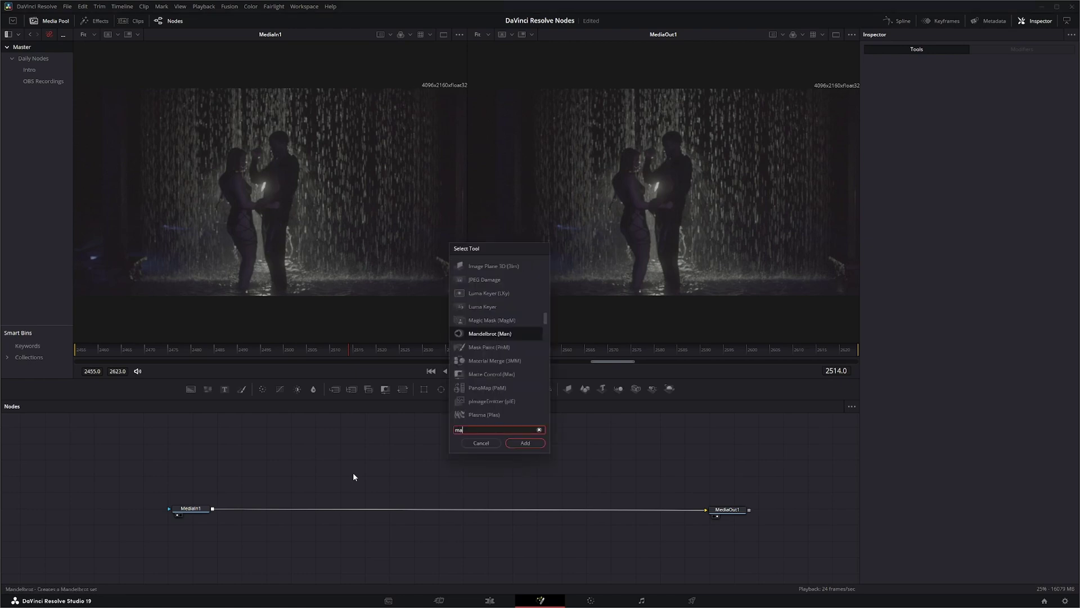
pyautogui.write('ppin')
pyautogui.press('Return')
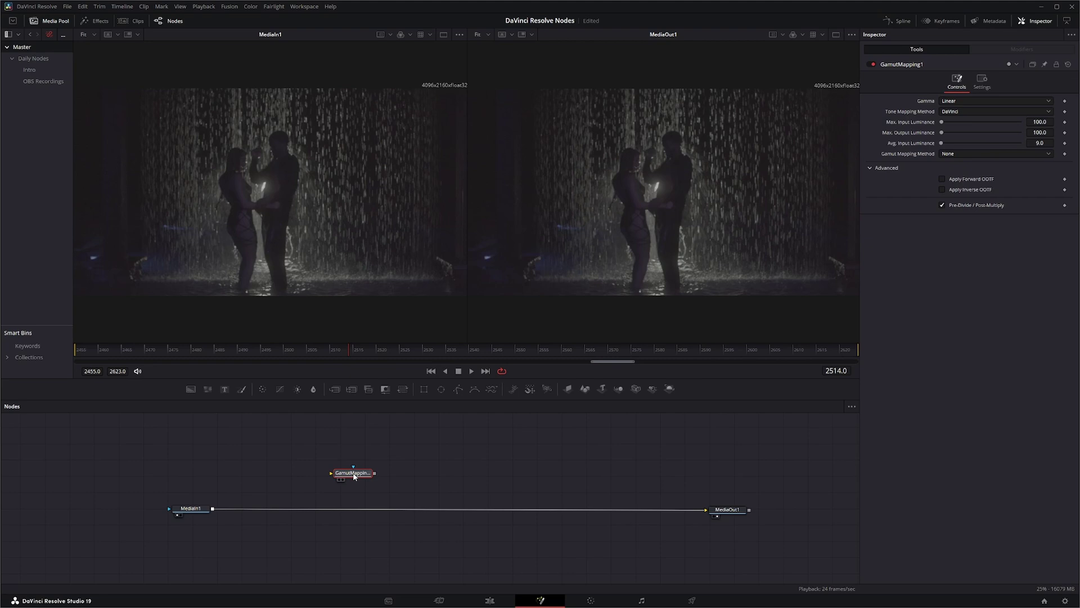
pyautogui.moveTo(354, 476); pyautogui.dragTo(315, 469)
# Add a Color Space Transform node by searching 'space'
pyautogui.hotkey('shift', 'space')
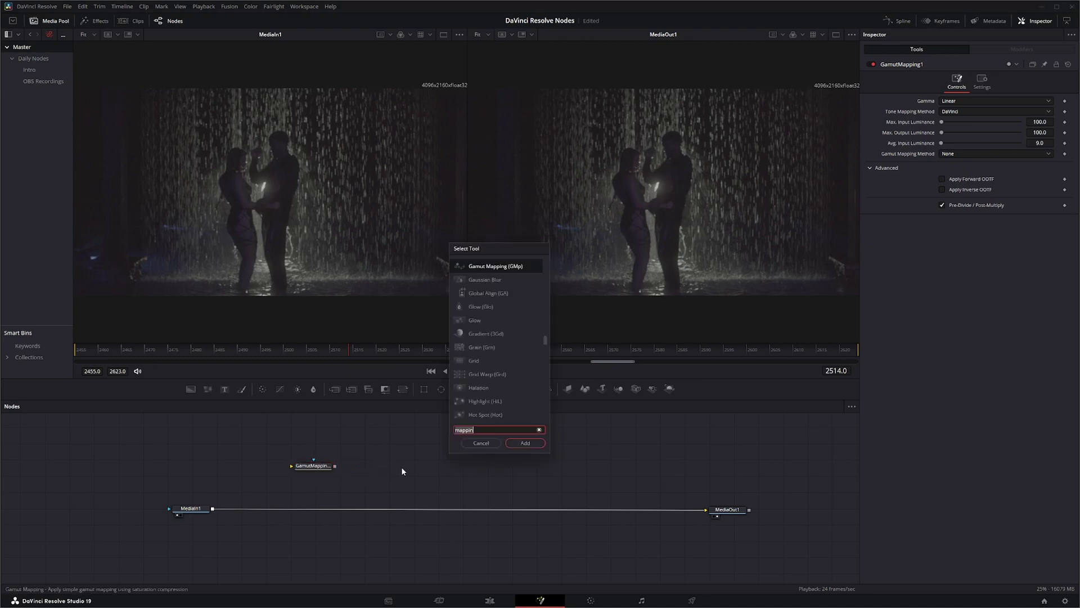
pyautogui.write('space')
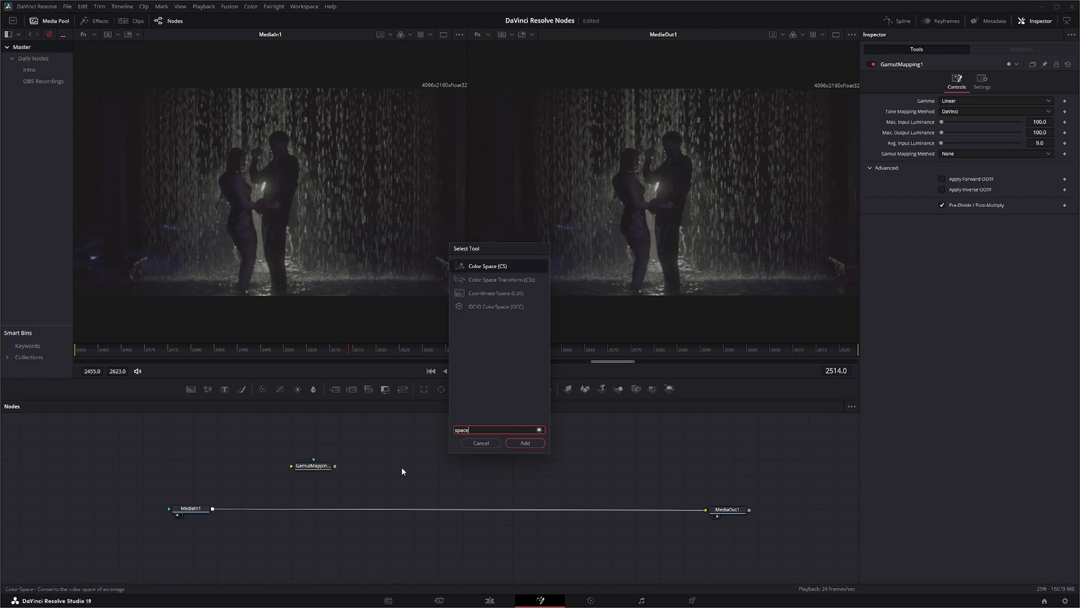
pyautogui.click(510, 279)
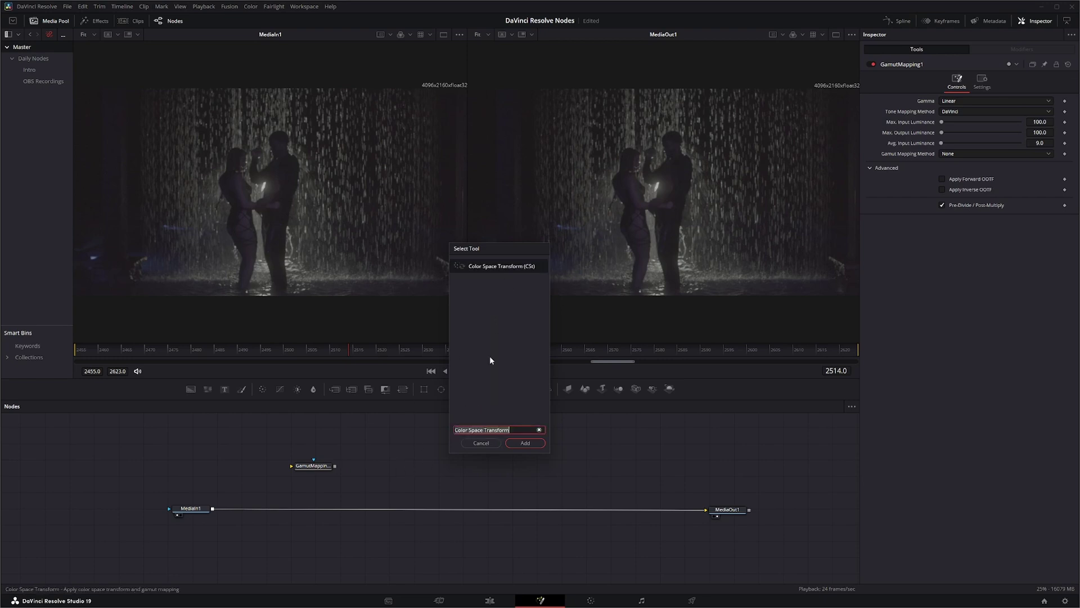
pyautogui.click(526, 443)
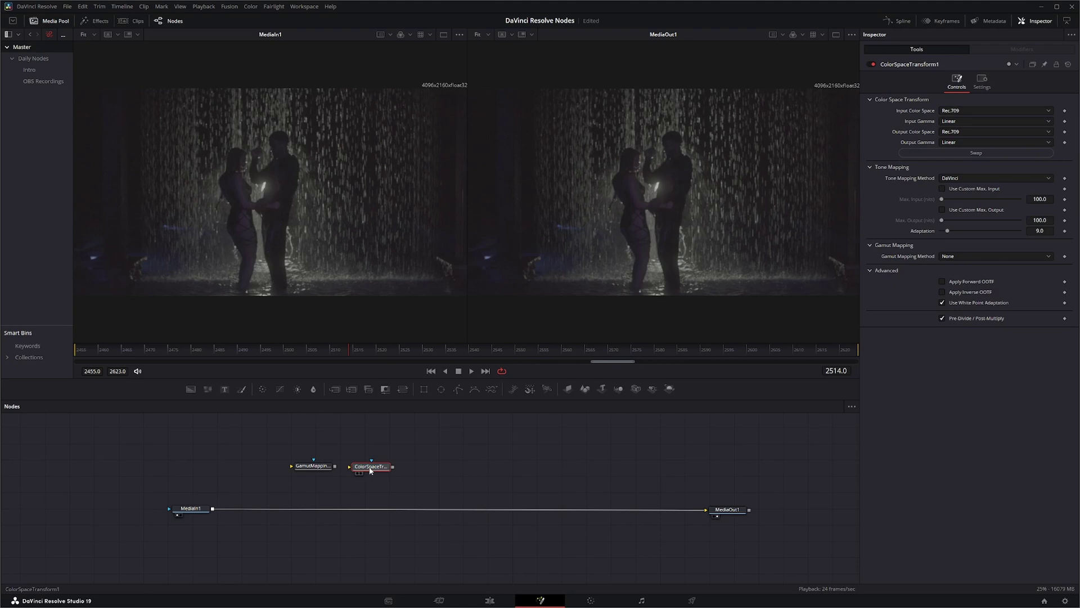
# Pin GamutMapping1's Inspector settings, then select ColorSpaceTransform1 to show its settings above them
pyautogui.click(374, 470)
pyautogui.click(312, 465)
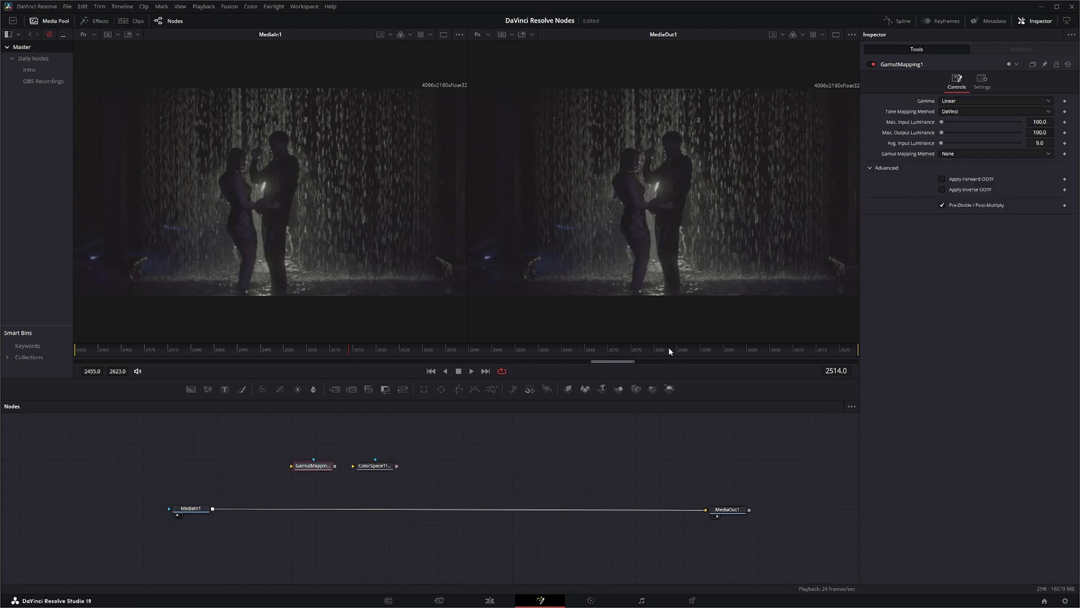
pyautogui.click(1056, 64)
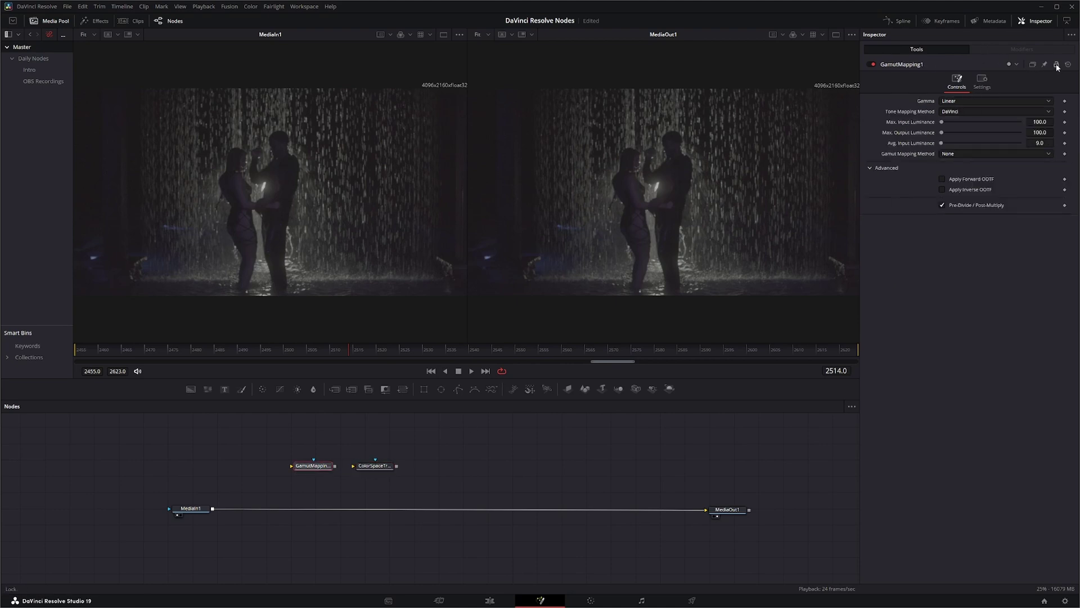
pyautogui.click(374, 470)
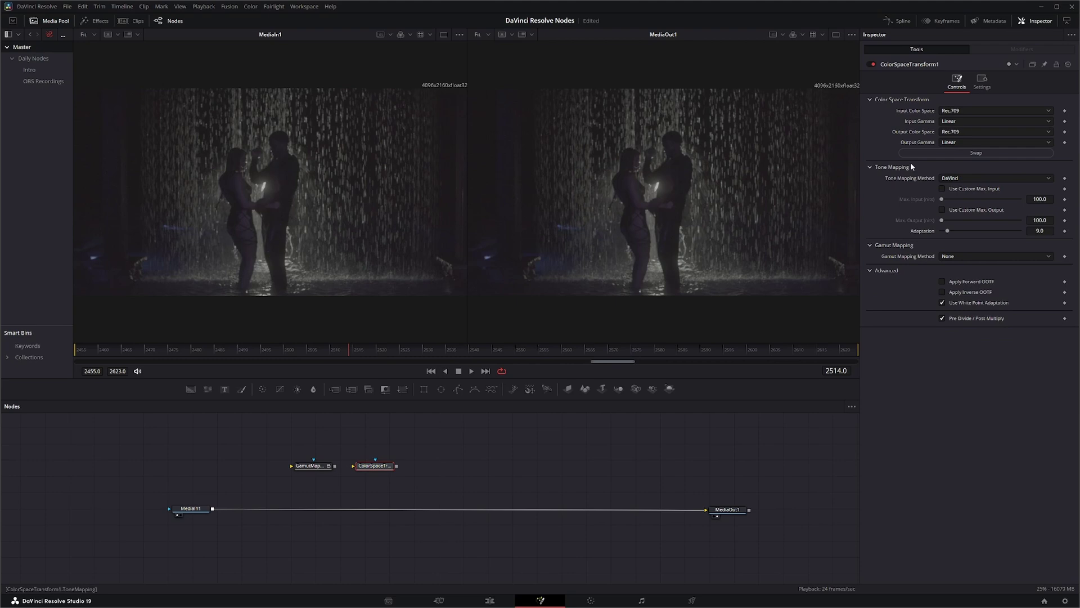
pyautogui.click(315, 466)
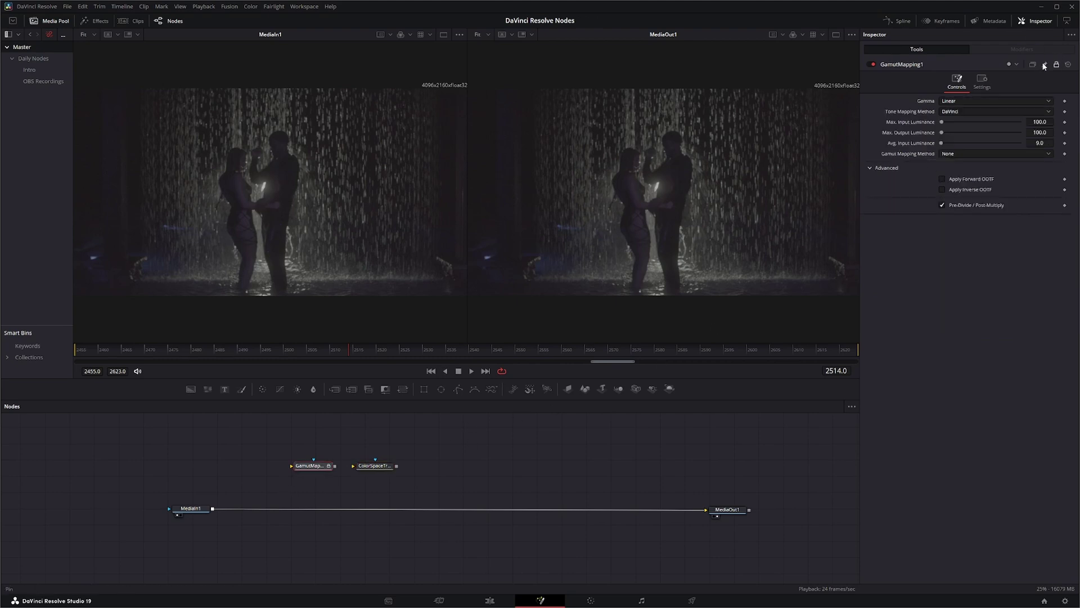
pyautogui.click(1056, 64)
pyautogui.click(374, 467)
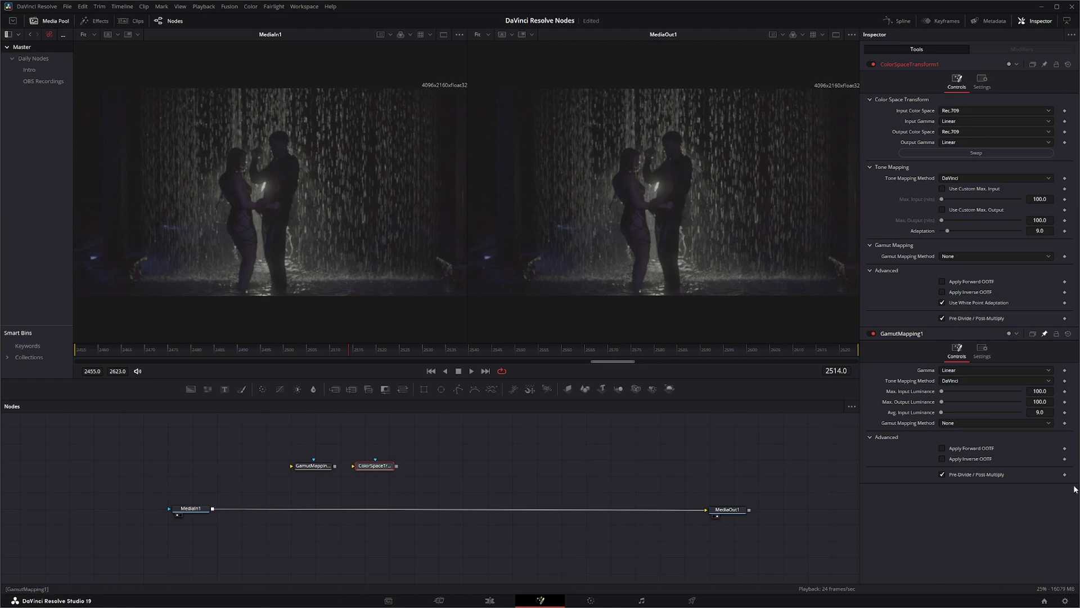
# Set GamutMapping1's gamma to DaVinci Intermediate
pyautogui.click(957, 370)
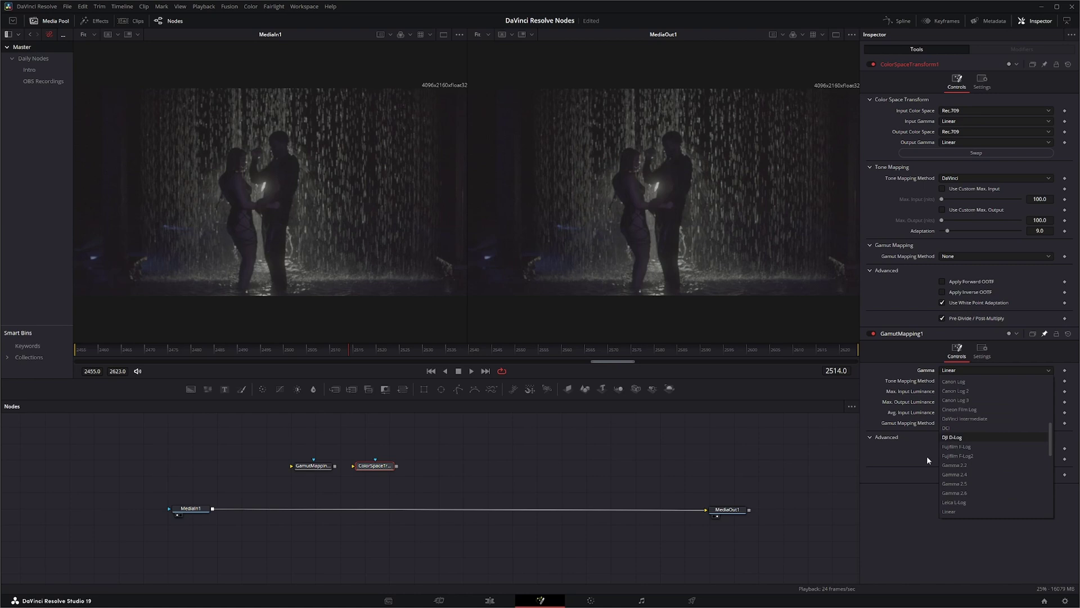
pyautogui.click(899, 492)
pyautogui.click(956, 371)
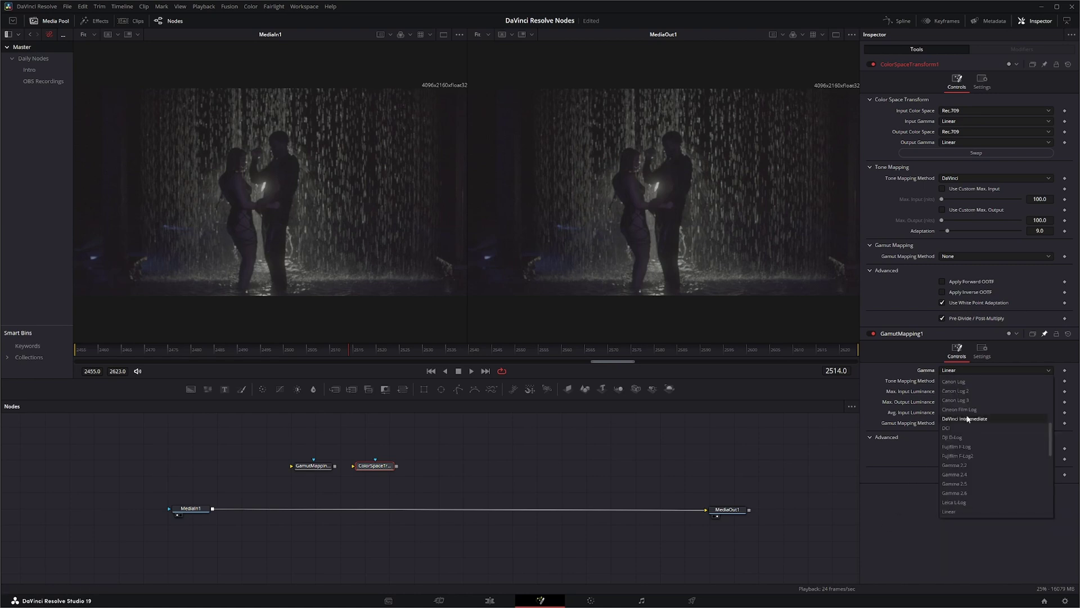
pyautogui.click(975, 419)
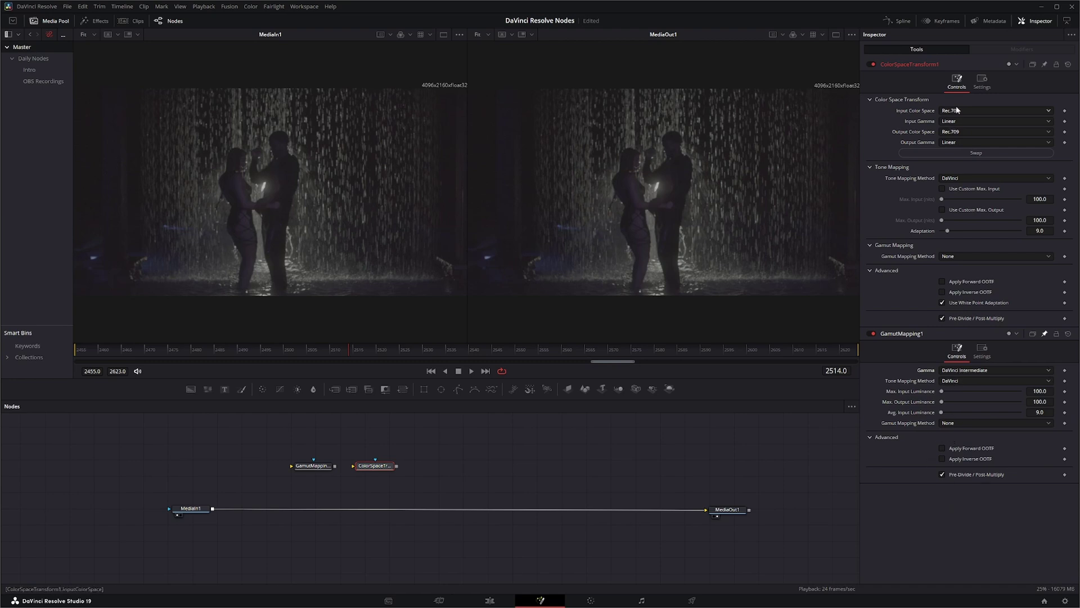
# Set the Color Space Transform output to DaVinci Wide Gamut with DaVinci Intermediate gamma
pyautogui.click(958, 132)
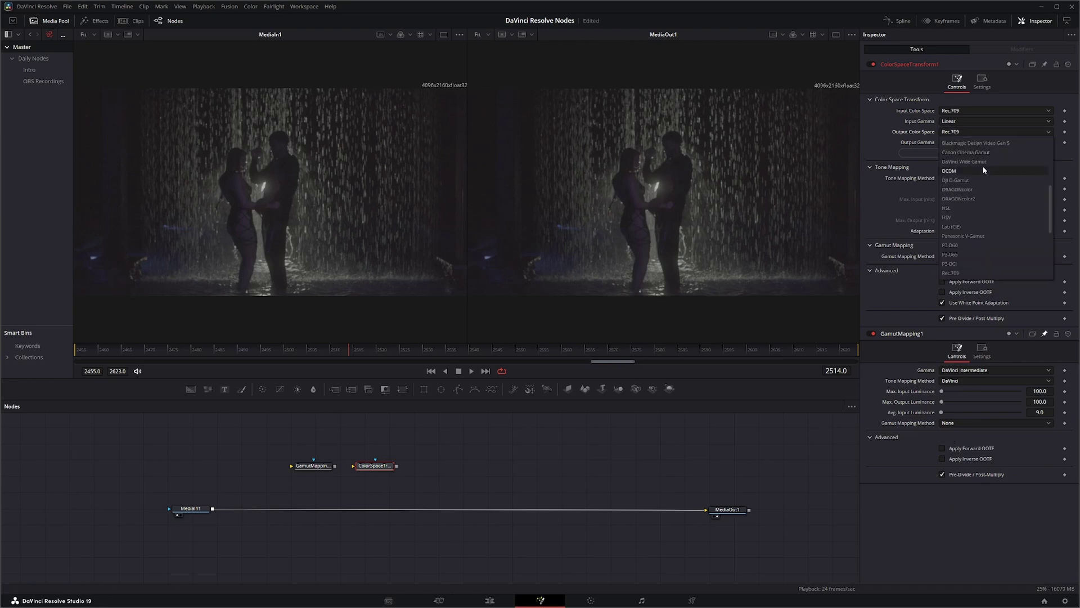
pyautogui.click(981, 161)
pyautogui.click(978, 141)
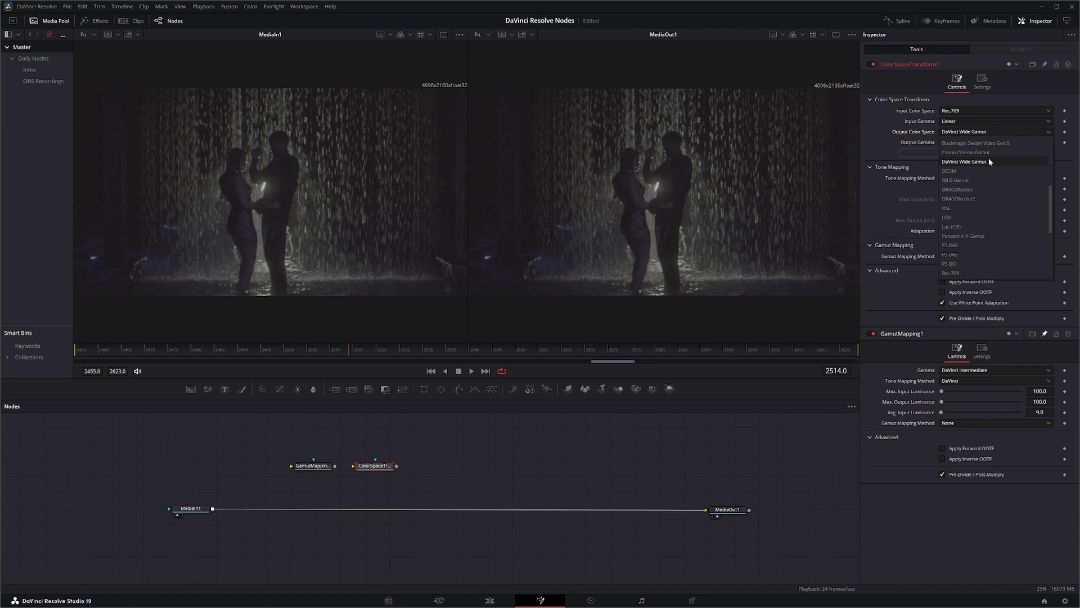
pyautogui.click(972, 142)
pyautogui.click(968, 141)
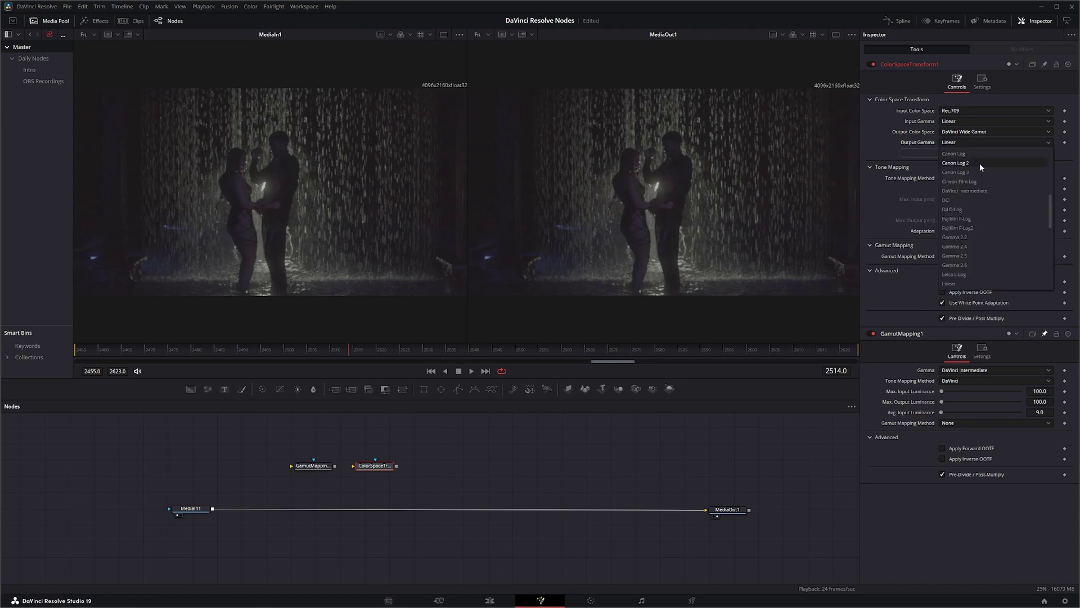
pyautogui.click(983, 189)
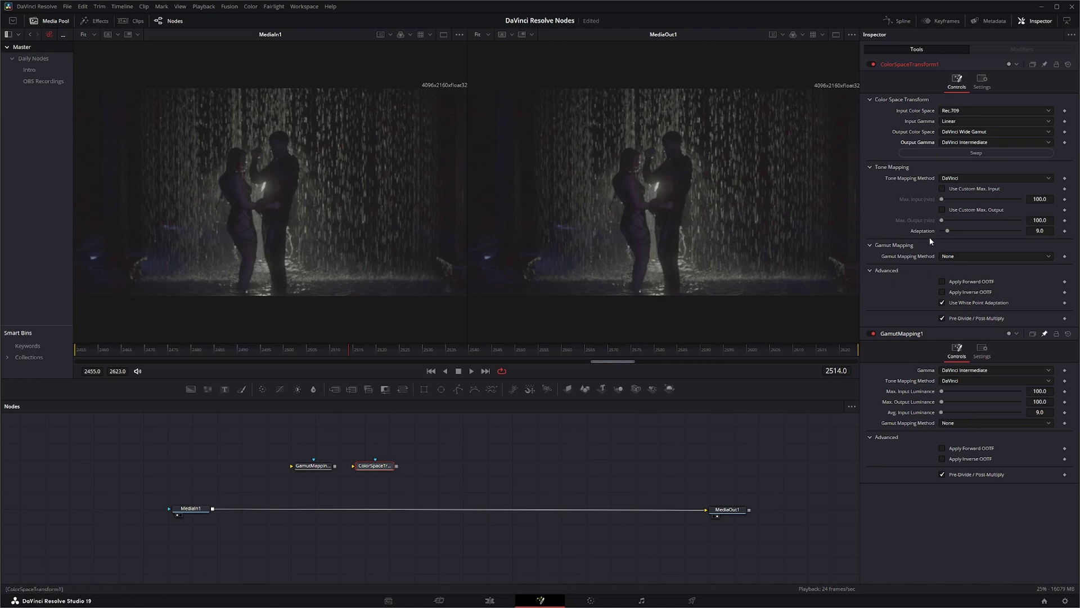
pyautogui.moveTo(371, 465); pyautogui.dragTo(401, 465)
pyautogui.moveTo(275, 443); pyautogui.dragTo(349, 485)
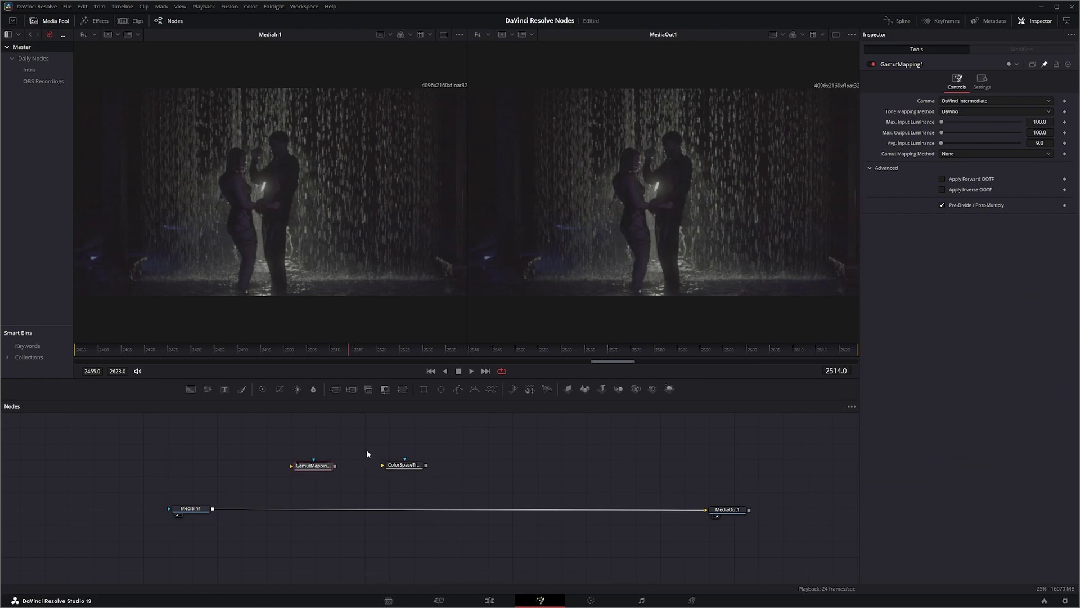
# Delete the GamutMapping1 and ColorSpaceTransform1 nodes
pyautogui.moveTo(366, 449); pyautogui.dragTo(453, 491)
pyautogui.click(411, 468)
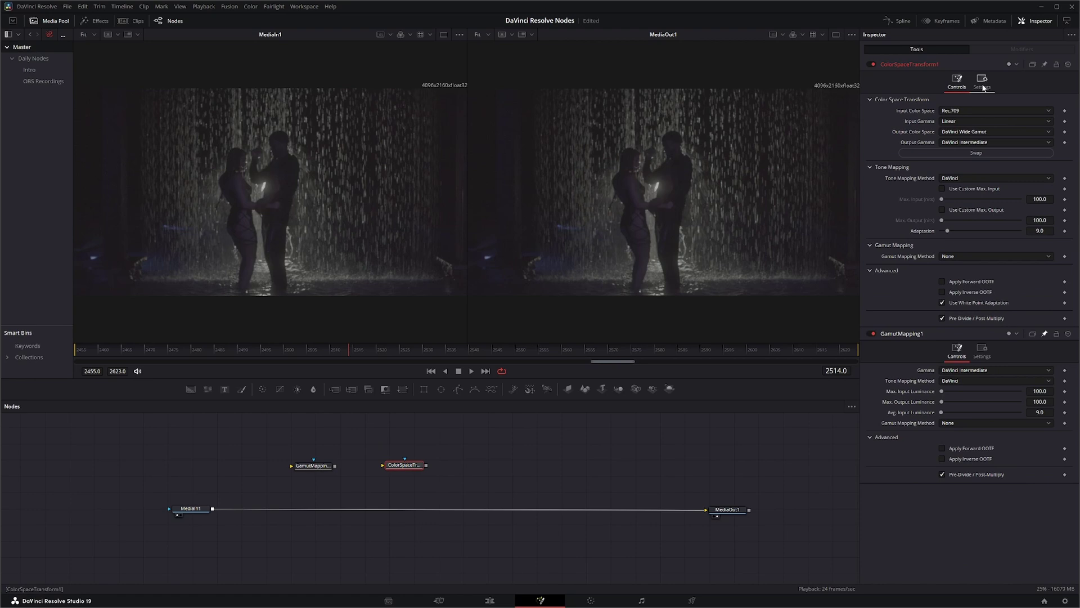
pyautogui.moveTo(255, 442); pyautogui.dragTo(360, 488)
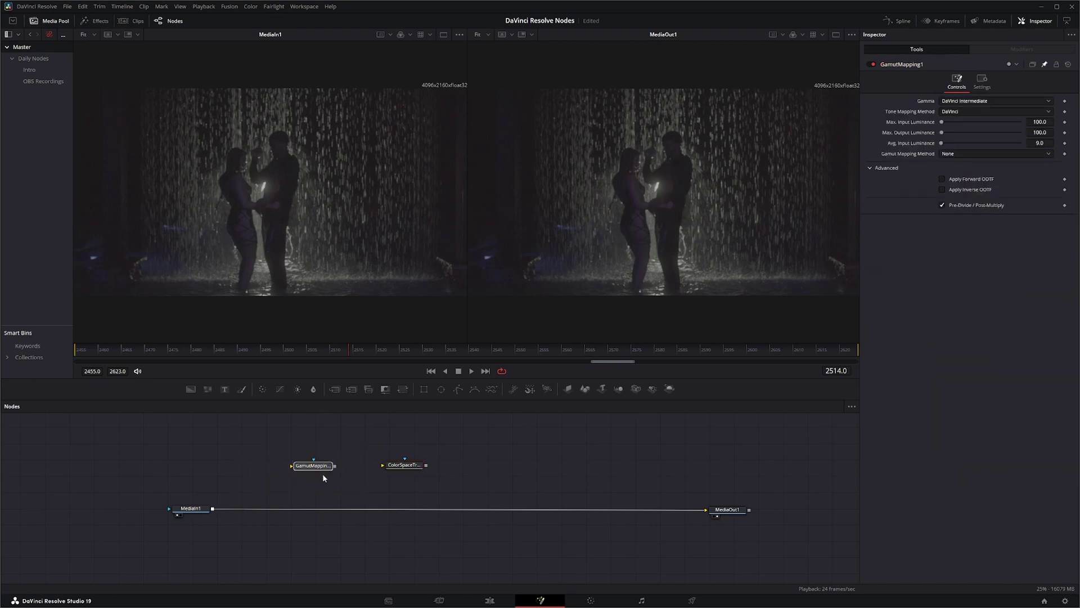
pyautogui.moveTo(251, 441); pyautogui.dragTo(474, 491)
pyautogui.press('Delete')
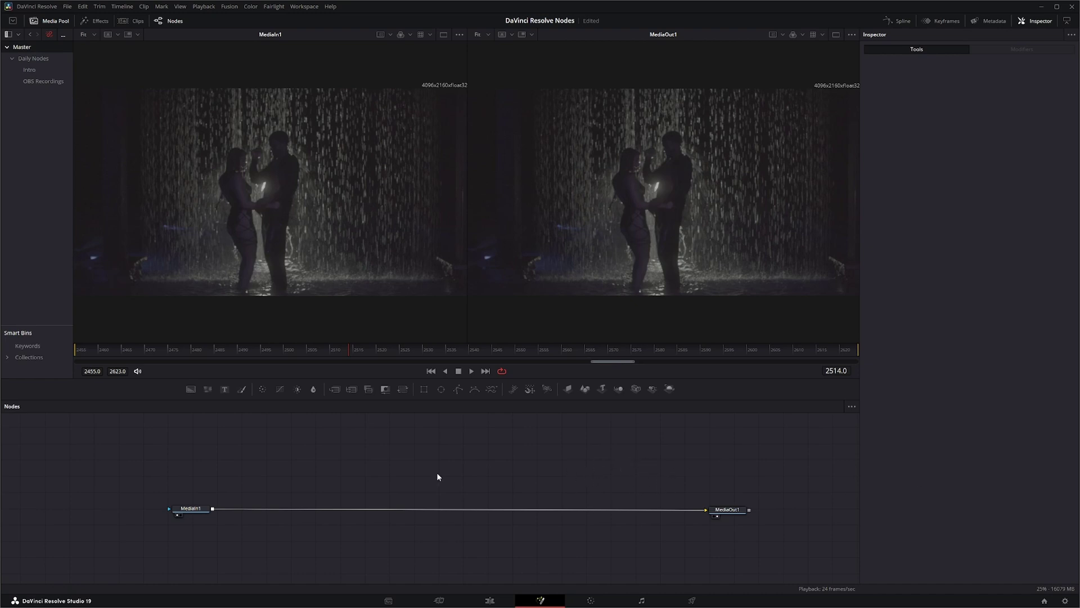
# Add a Gamut node by searching 'gam' in the tool search
pyautogui.hotkey('shift', 'space')
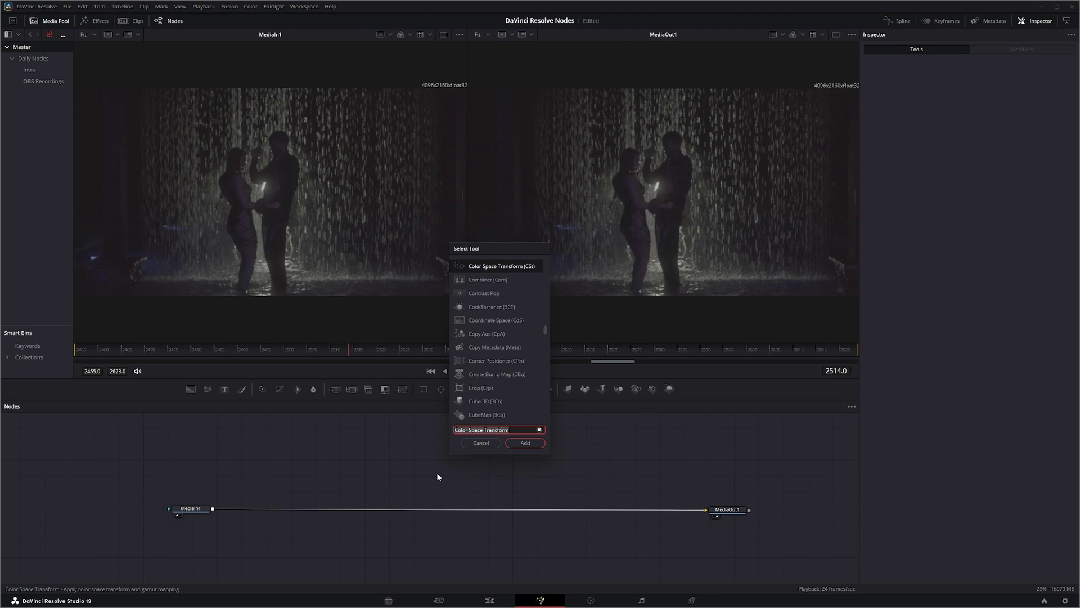
pyautogui.write('gam')
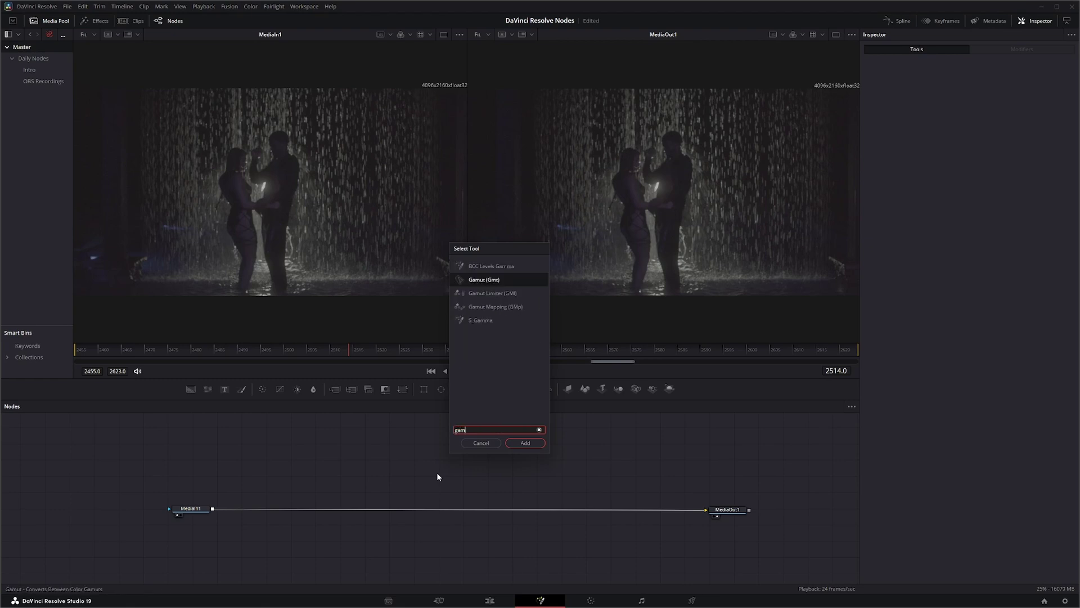
pyautogui.press('Return')
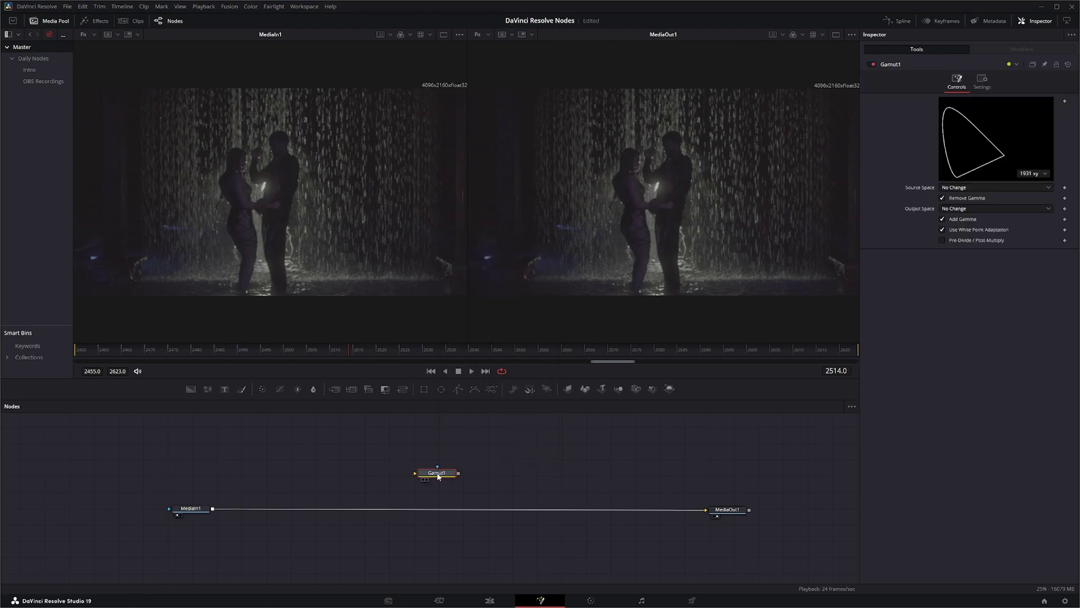
# Set Gamut1's source to DaVinci Wide Gamut and output to ITU-R BT.709 (scene), then move it left
pyautogui.click(959, 188)
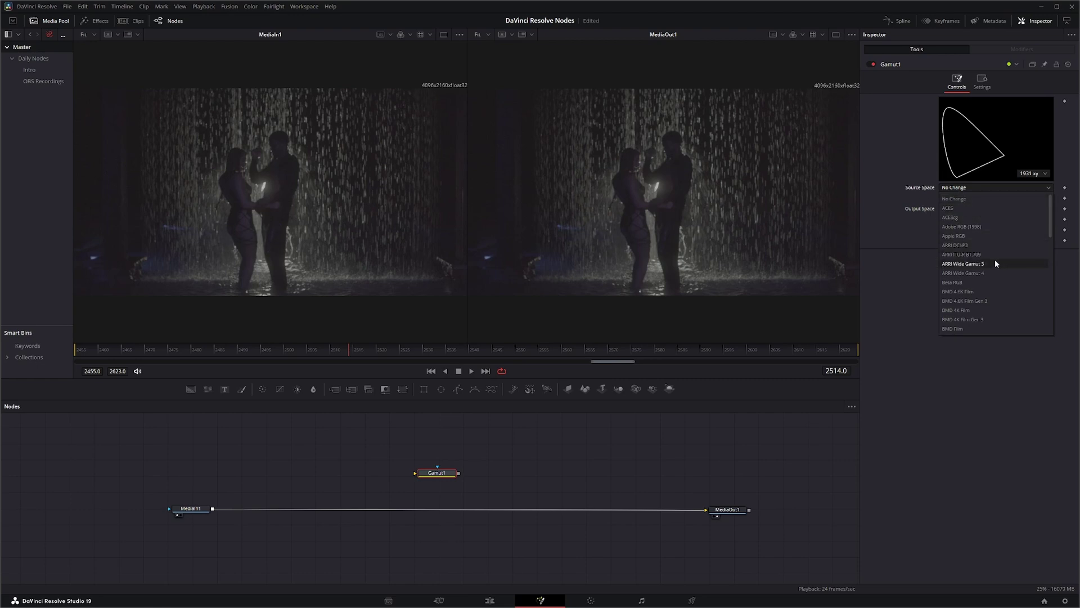
pyautogui.scroll(-5, 991, 259)
pyautogui.click(981, 273)
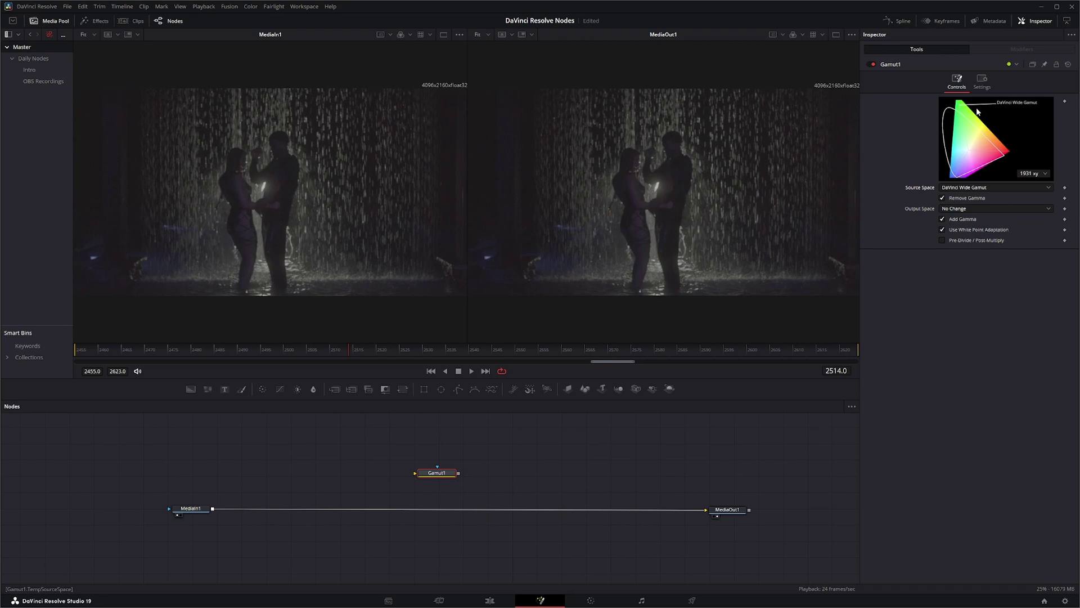
pyautogui.click(954, 207)
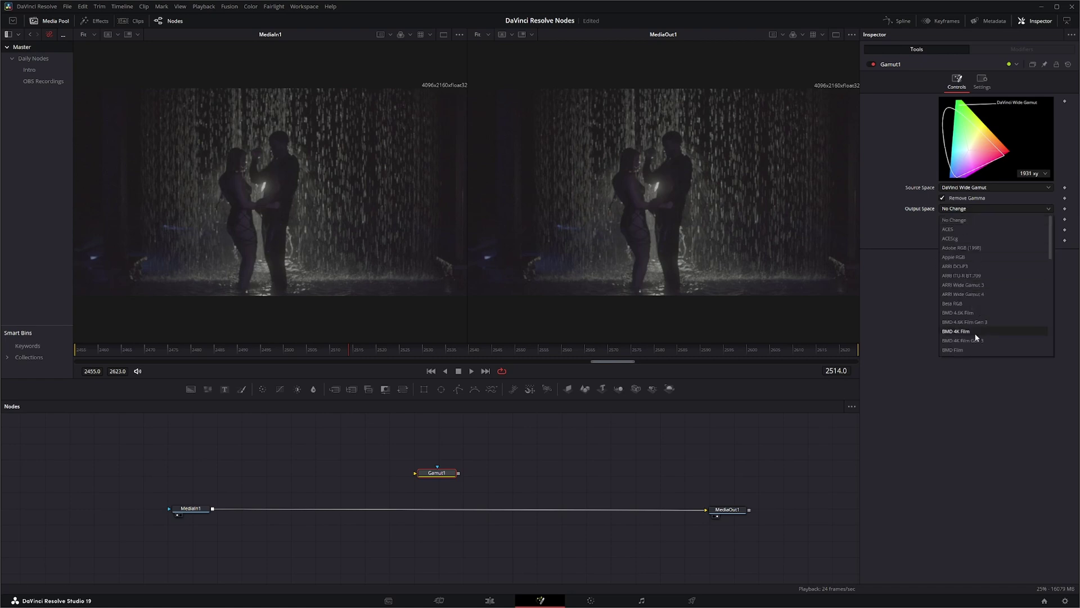
pyautogui.scroll(-10, 976, 337)
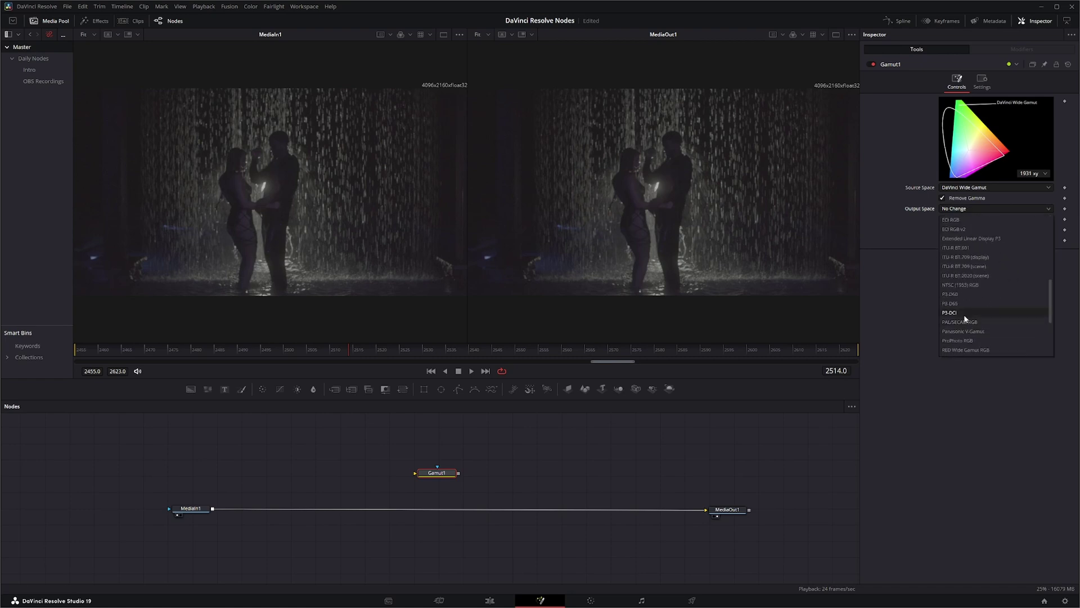
pyautogui.click(994, 267)
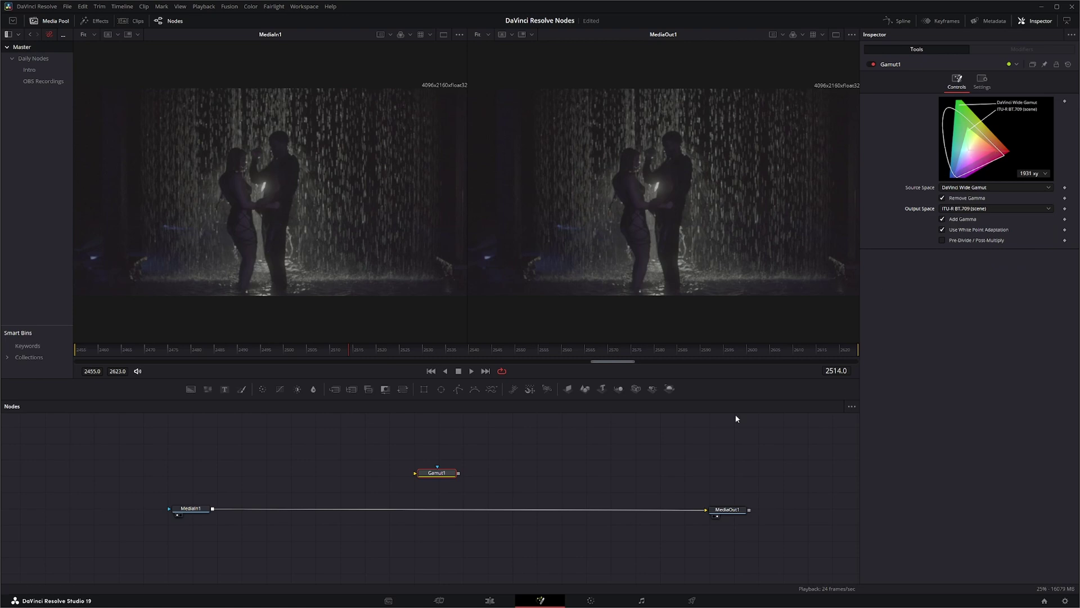
pyautogui.moveTo(438, 473); pyautogui.dragTo(259, 442)
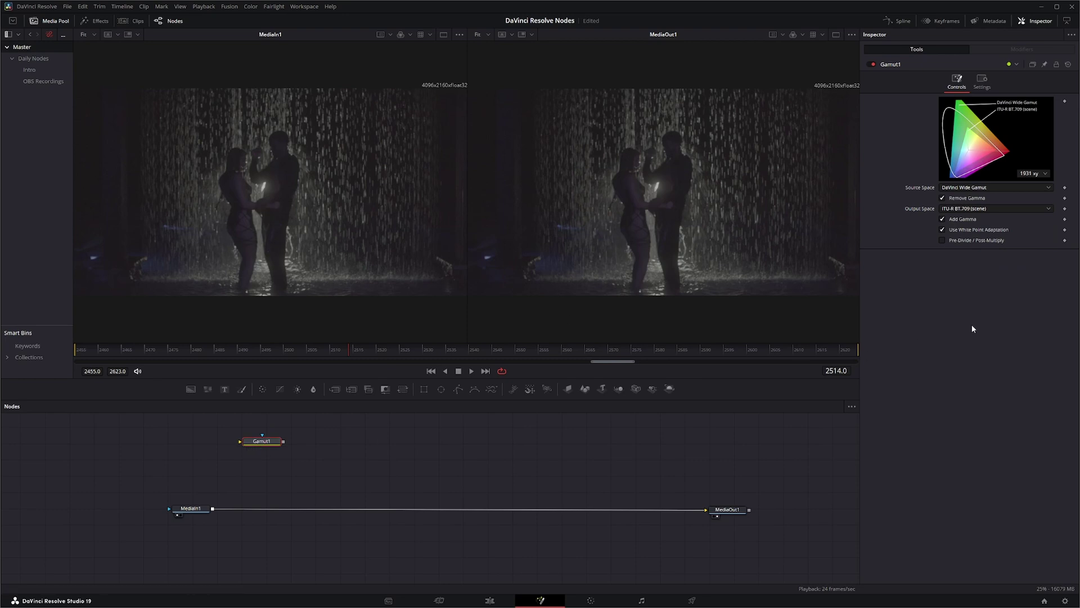
# Save the project with Ctrl+S
pyautogui.hotkey('ctrl', 's')
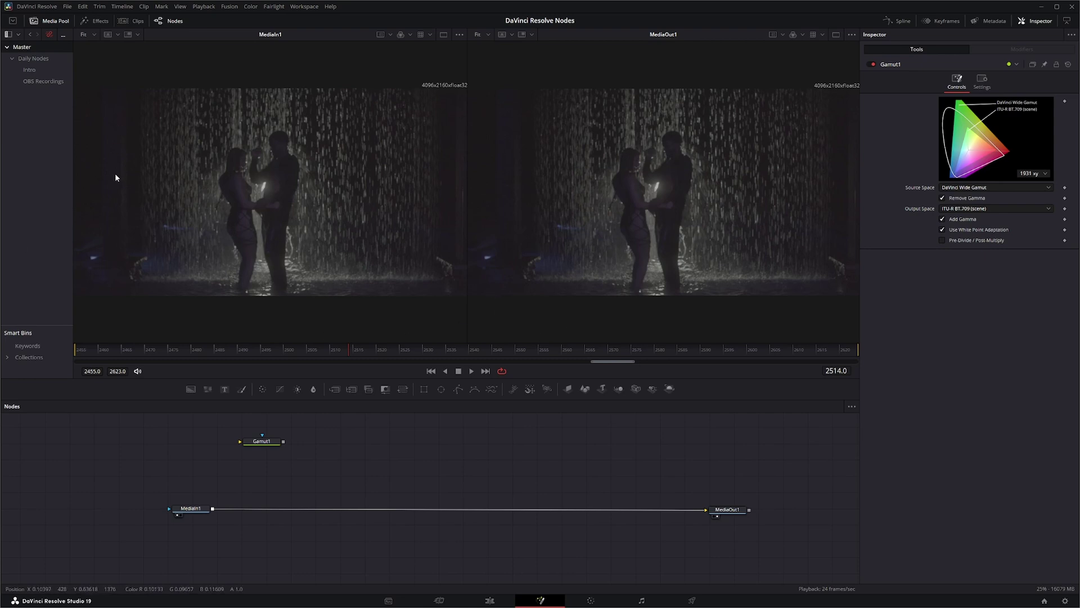
# Add a Noise Reduction node and drop it onto the MediaIn1–MediaOut1 link
pyautogui.hotkey('shift', 'space')
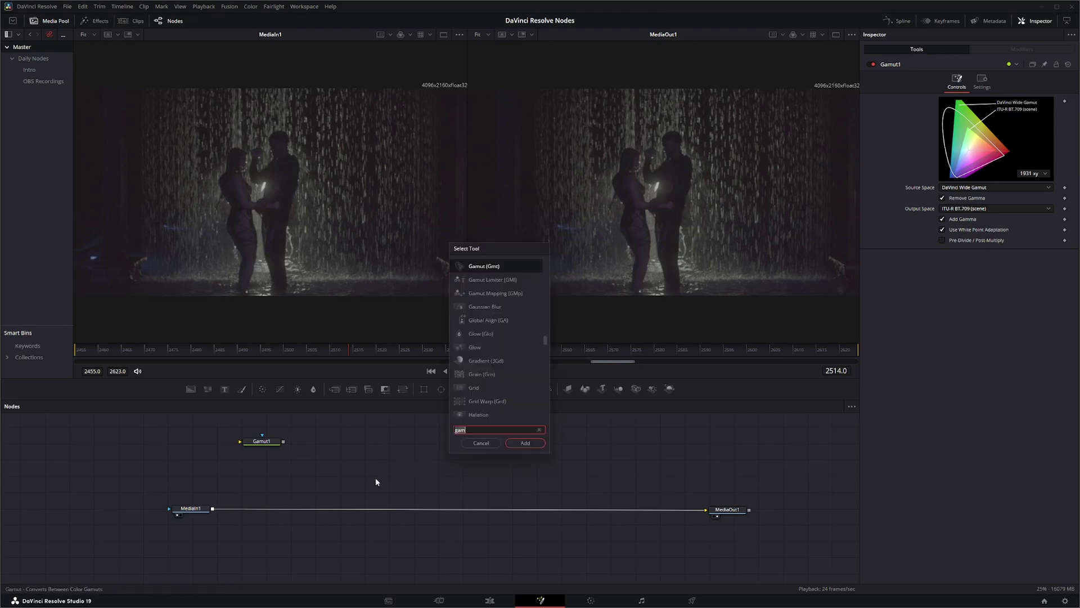
pyautogui.write('noi')
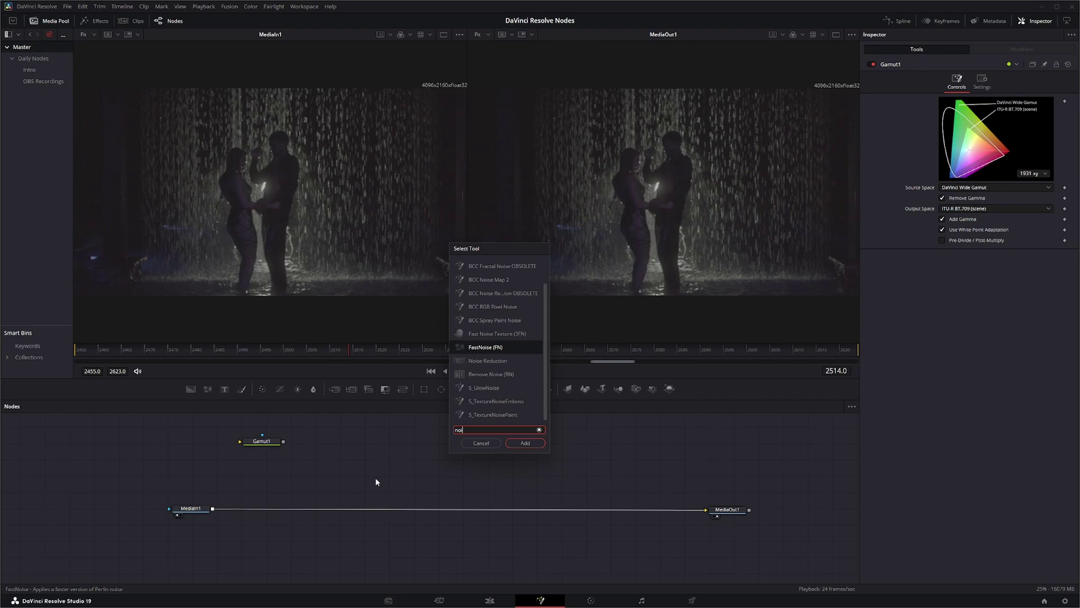
pyautogui.click(477, 360)
pyautogui.click(528, 443)
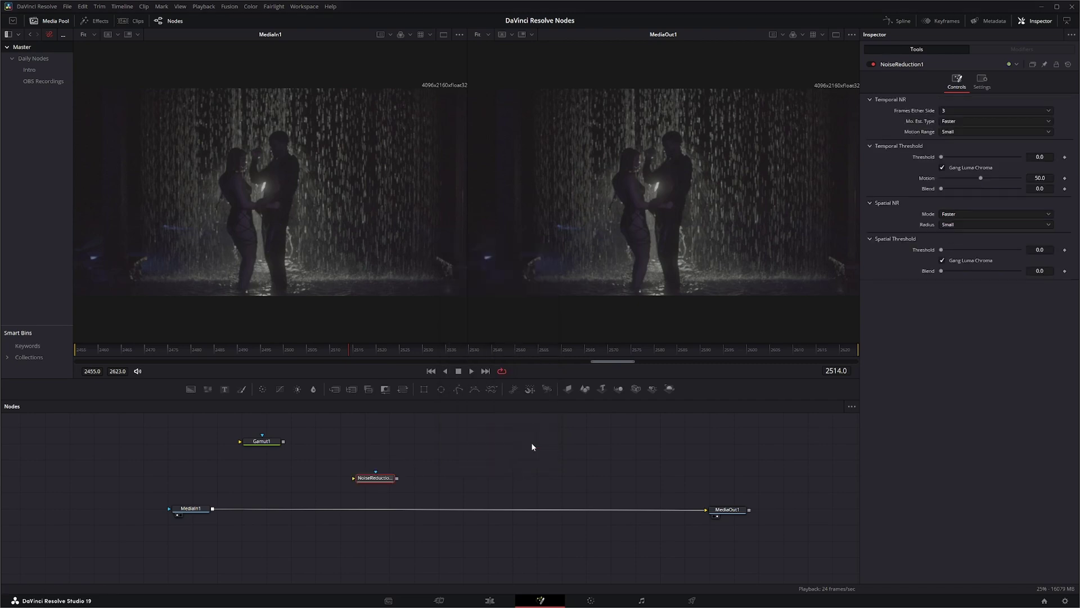
pyautogui.moveTo(374, 479); pyautogui.dragTo(253, 511)
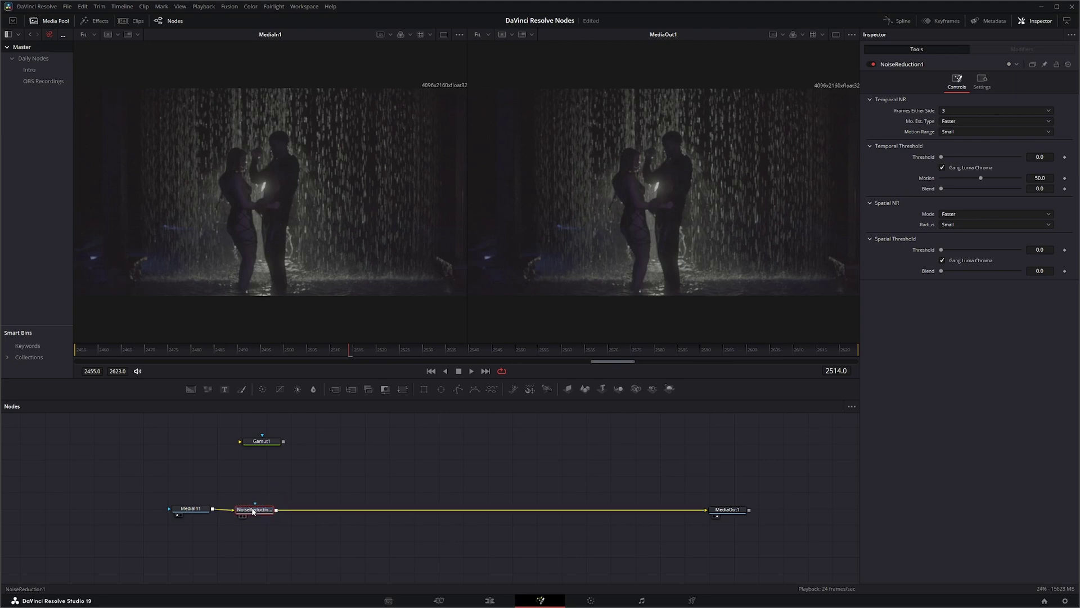
# Set NoiseReduction1's motion estimation type to Better and temporal threshold to 44.4
pyautogui.click(952, 120)
pyautogui.click(967, 143)
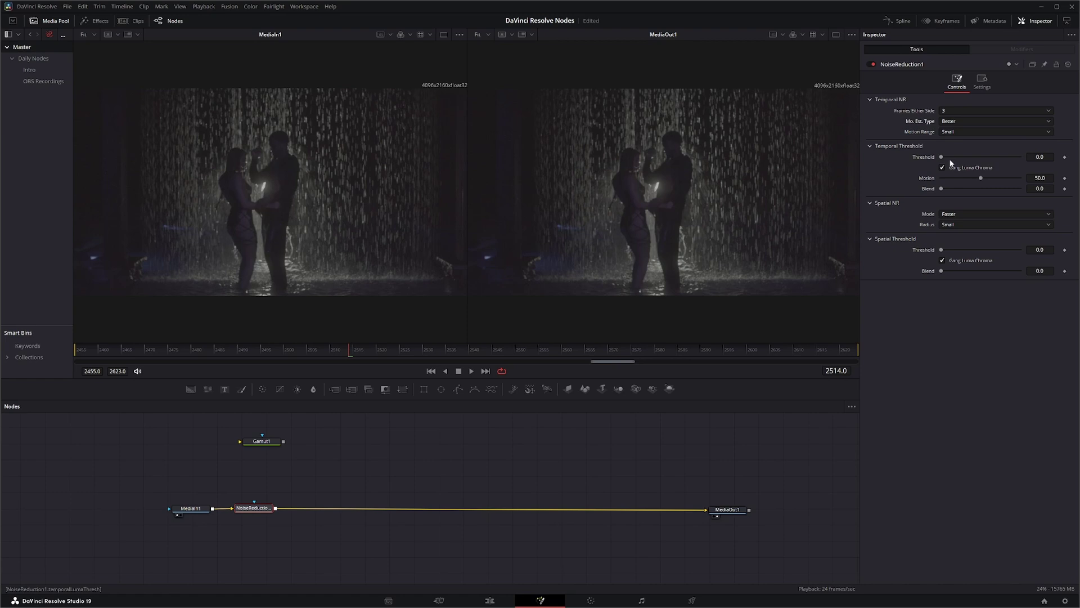
pyautogui.moveTo(941, 157); pyautogui.dragTo(966, 158)
pyautogui.moveTo(962, 156); pyautogui.dragTo(975, 156)
pyautogui.moveTo(253, 508); pyautogui.dragTo(256, 508)
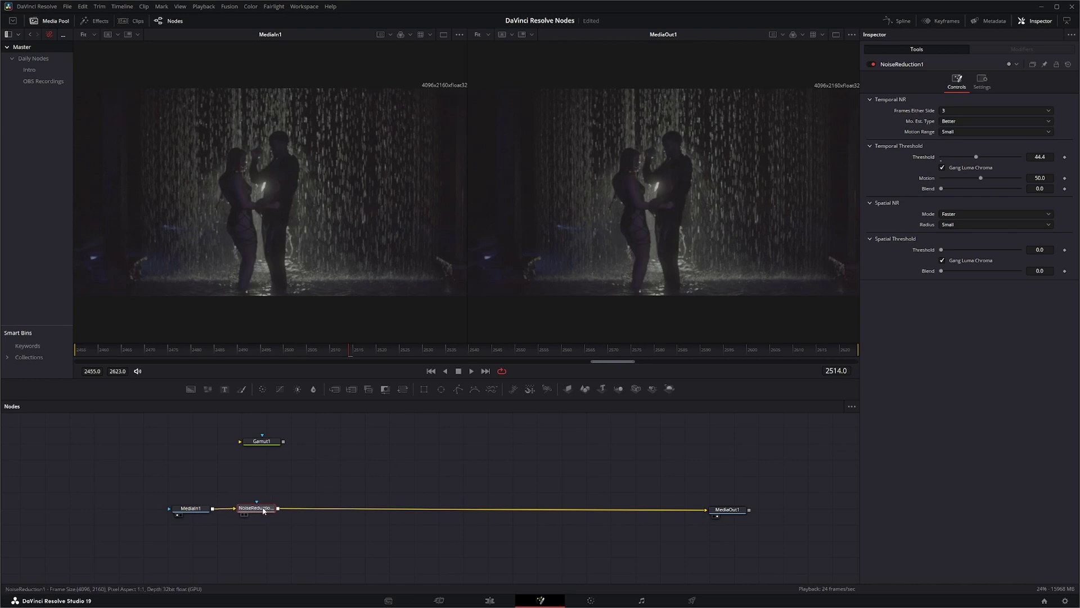
pyautogui.click(344, 485)
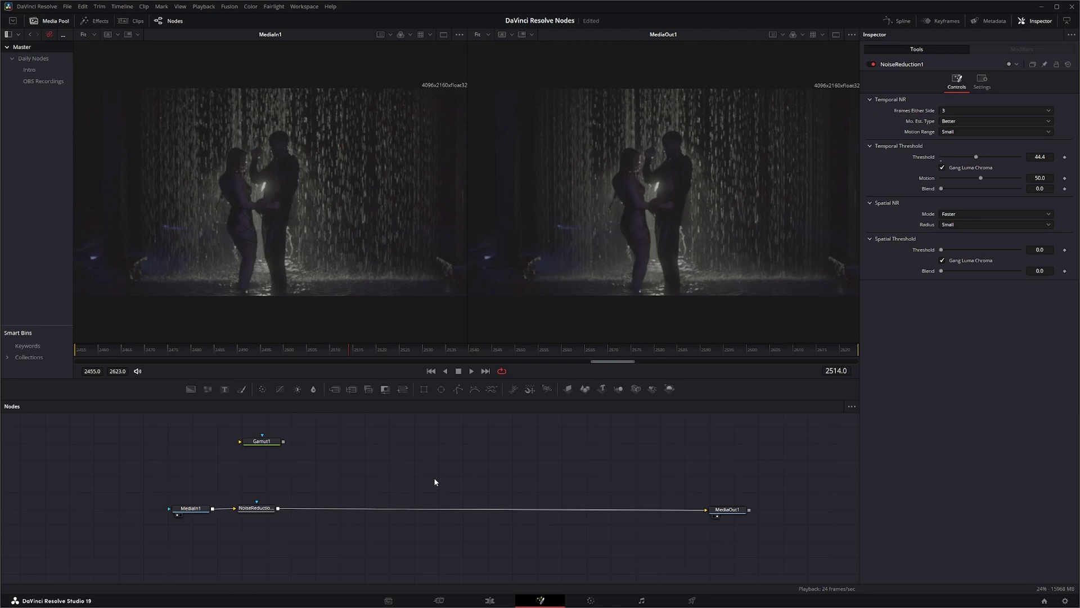
# Add a Gamut Limiter via 'lim' search and insert GamutLimiter1 just before MediaOut1
pyautogui.hotkey('shift', 'space')
pyautogui.write('lim')
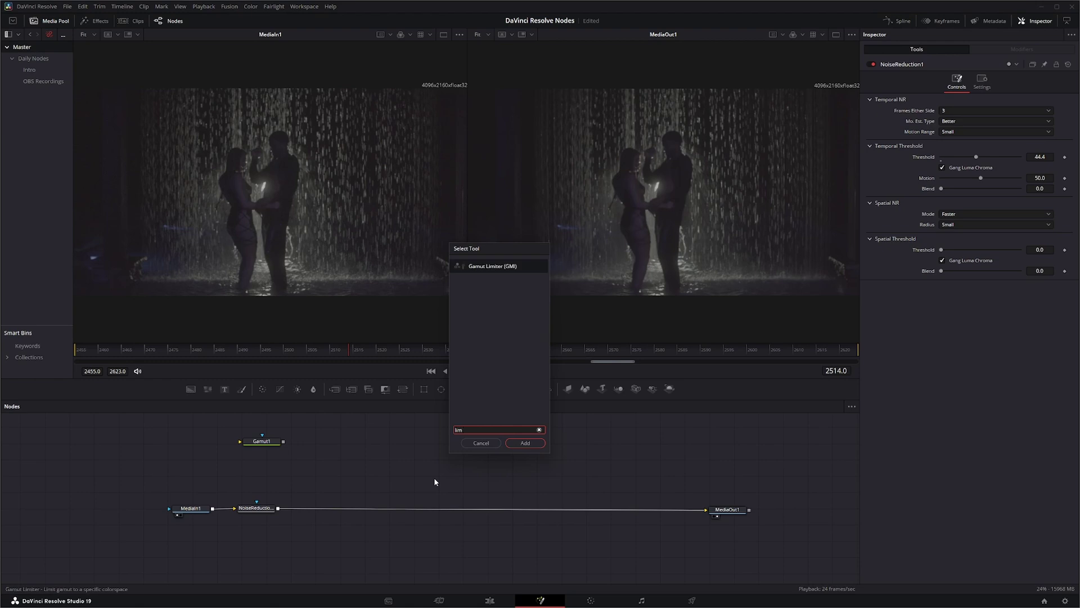
pyautogui.press('Return')
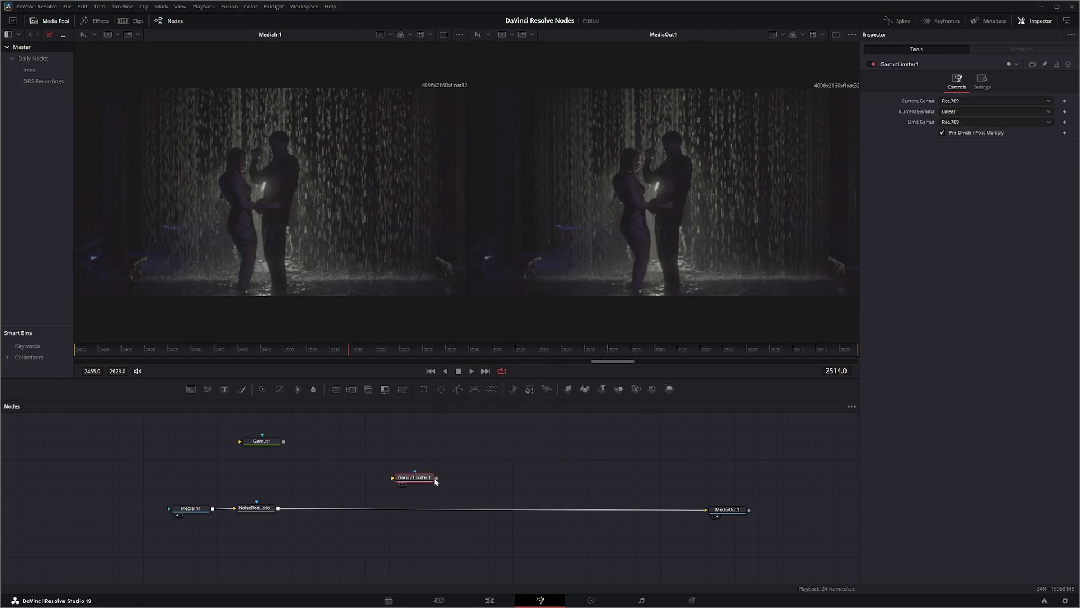
pyautogui.moveTo(416, 480); pyautogui.dragTo(314, 511)
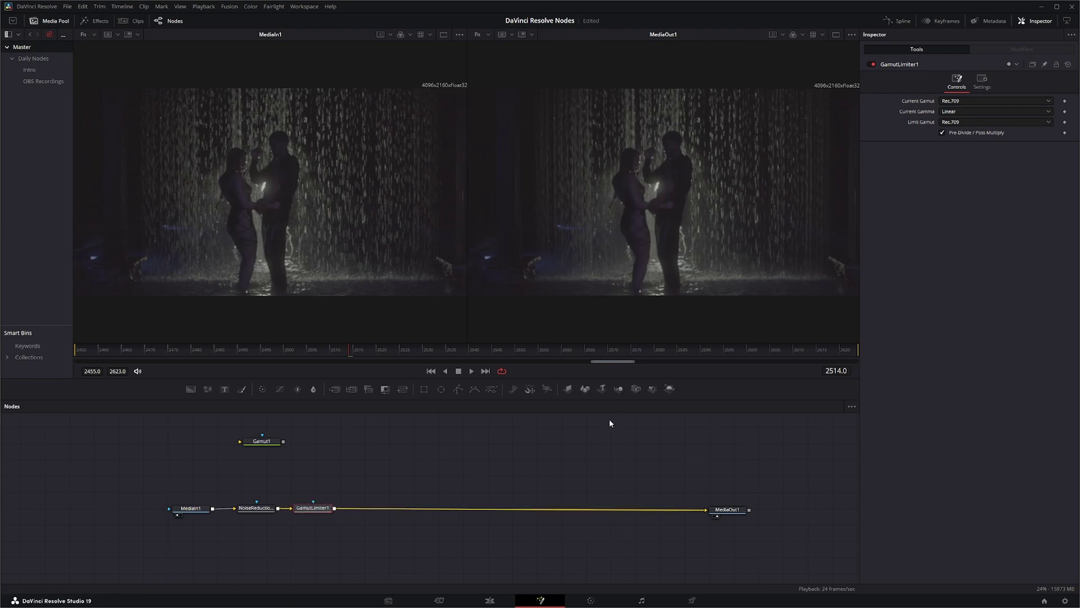
pyautogui.moveTo(310, 509); pyautogui.dragTo(667, 511)
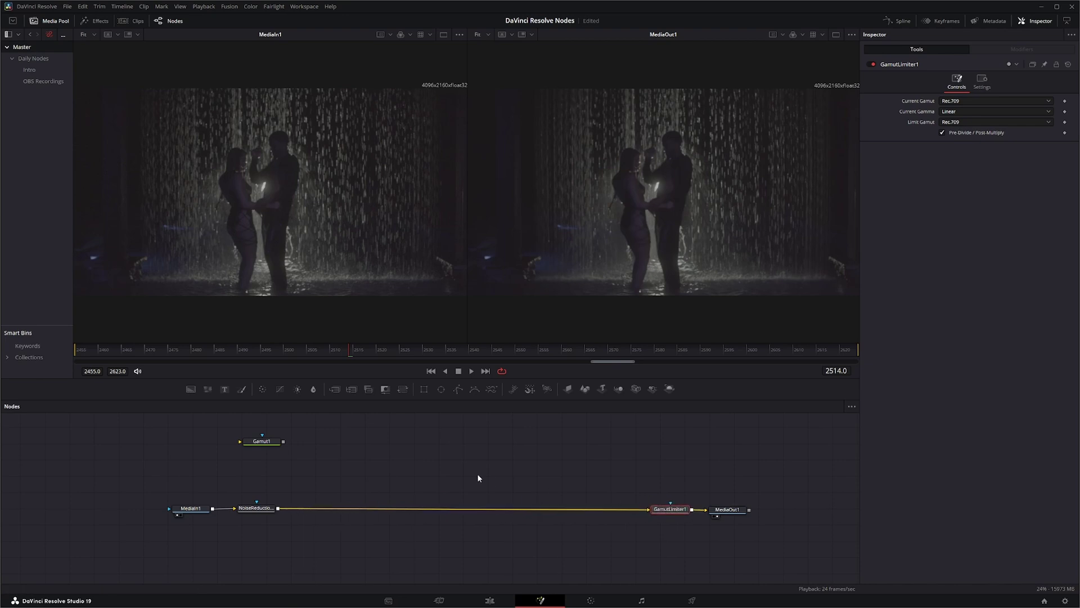
pyautogui.moveTo(417, 463); pyautogui.dragTo(463, 532)
# Give GamutLimiter1 DaVinci Wide Gamut and DaVinci Intermediate gamma, and view NoiseReduction1 in the left viewer
pyautogui.click(669, 509)
pyautogui.click(963, 100)
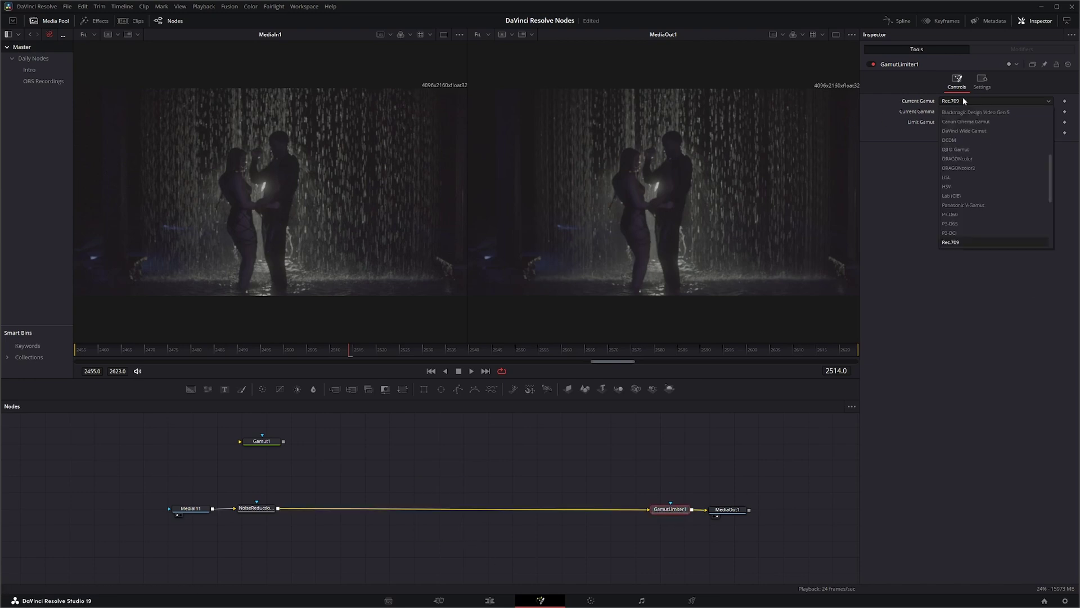
pyautogui.click(979, 130)
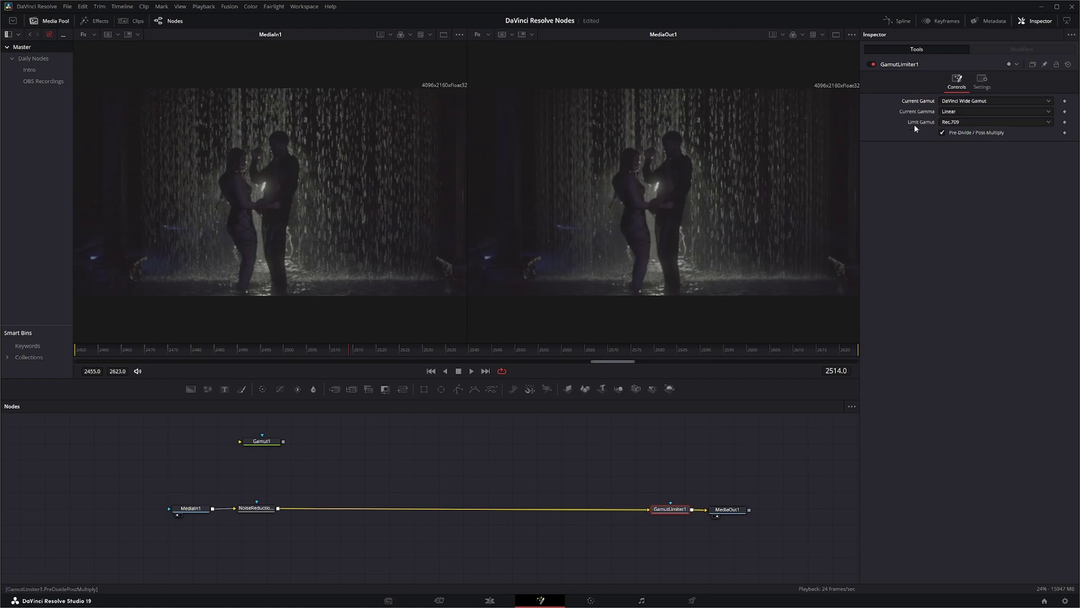
pyautogui.click(954, 113)
pyautogui.click(978, 162)
pyautogui.moveTo(256, 508); pyautogui.dragTo(180, 268)
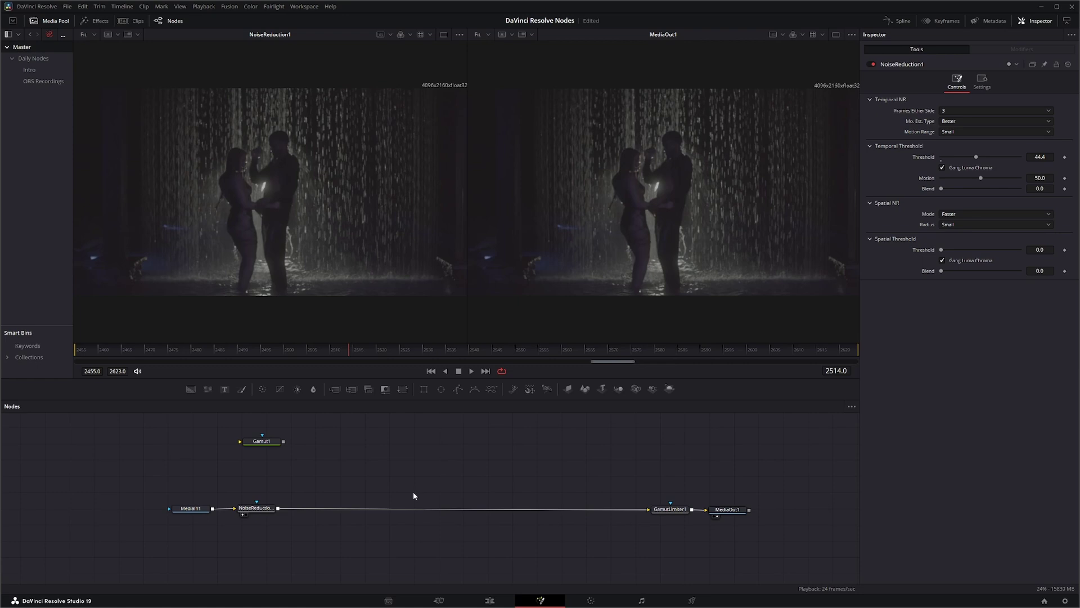
# Insert an OCIO File Transform before GamutLimiter1 and load the Natural_Rec709_V3_+1_Contrast .cube LUT
pyautogui.hotkey('shift', 'space')
pyautogui.write('lim')
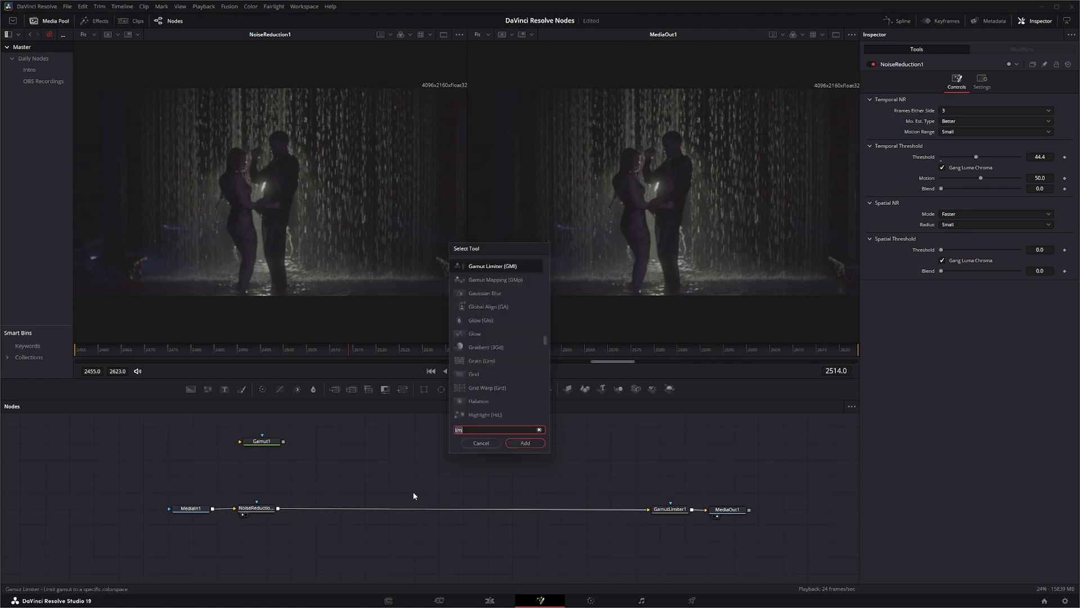
pyautogui.press('BackSpace')
pyautogui.press('BackSpace')
pyautogui.press('BackSpace')
pyautogui.write('oci')
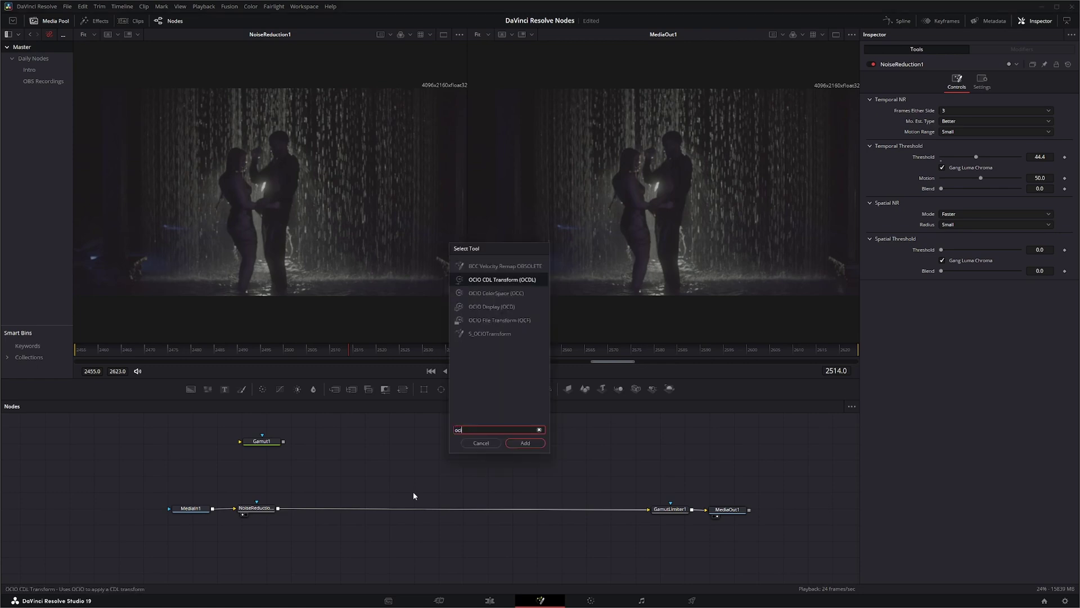
pyautogui.write('o file')
pyautogui.press('Return')
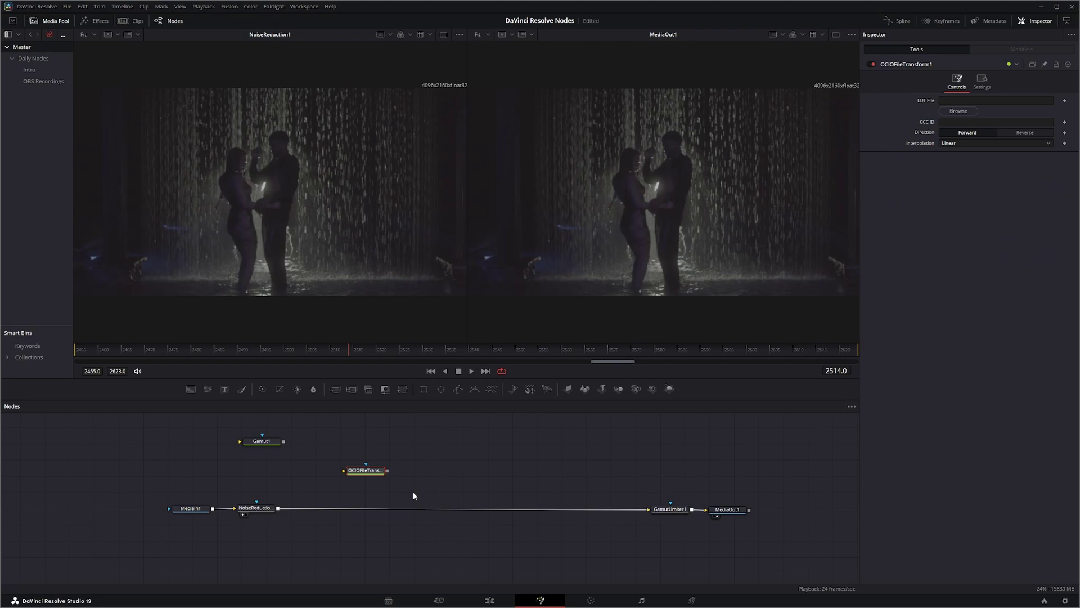
pyautogui.moveTo(369, 472); pyautogui.dragTo(318, 511)
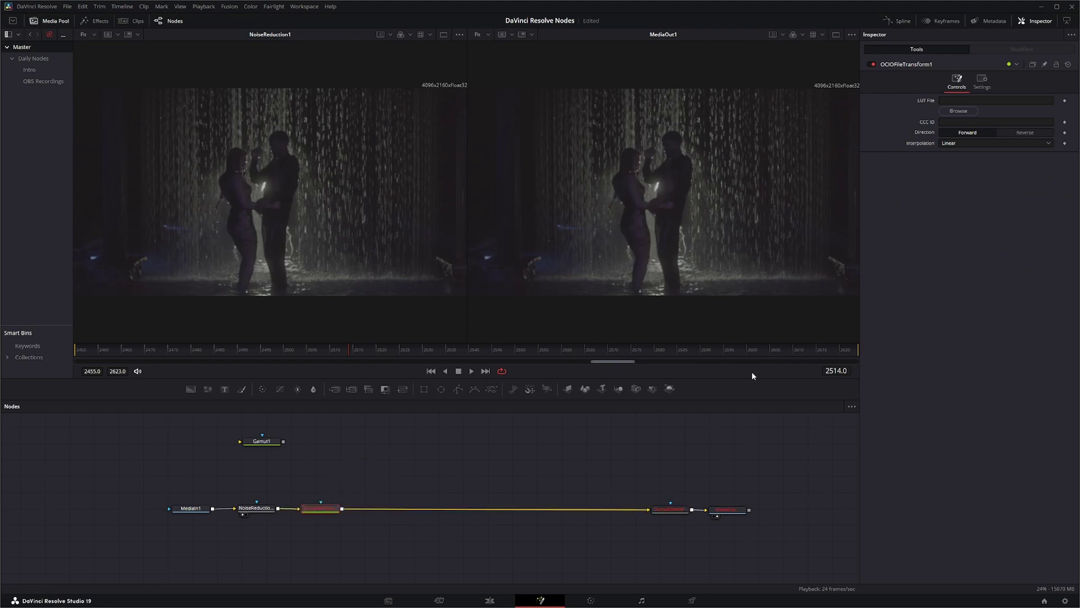
pyautogui.click(958, 111)
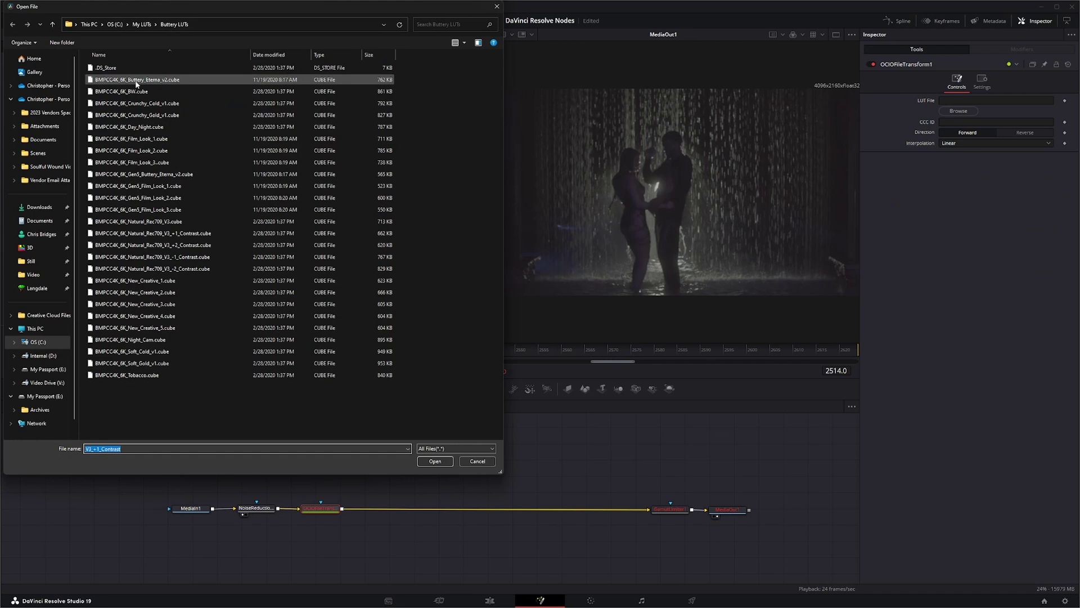
pyautogui.doubleClick(176, 233)
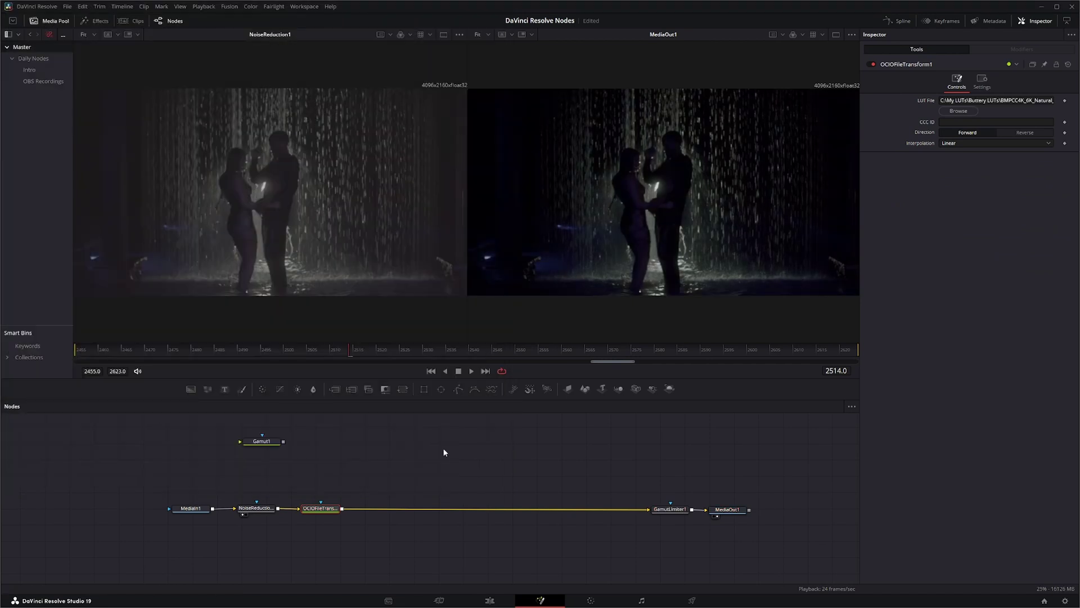
# Insert a Color Corrector after OCIOFileTransform1 and show its result in the first viewer
pyautogui.moveTo(320, 510); pyautogui.dragTo(317, 509)
pyautogui.moveTo(260, 387); pyautogui.dragTo(413, 466)
pyautogui.moveTo(406, 507); pyautogui.dragTo(393, 512)
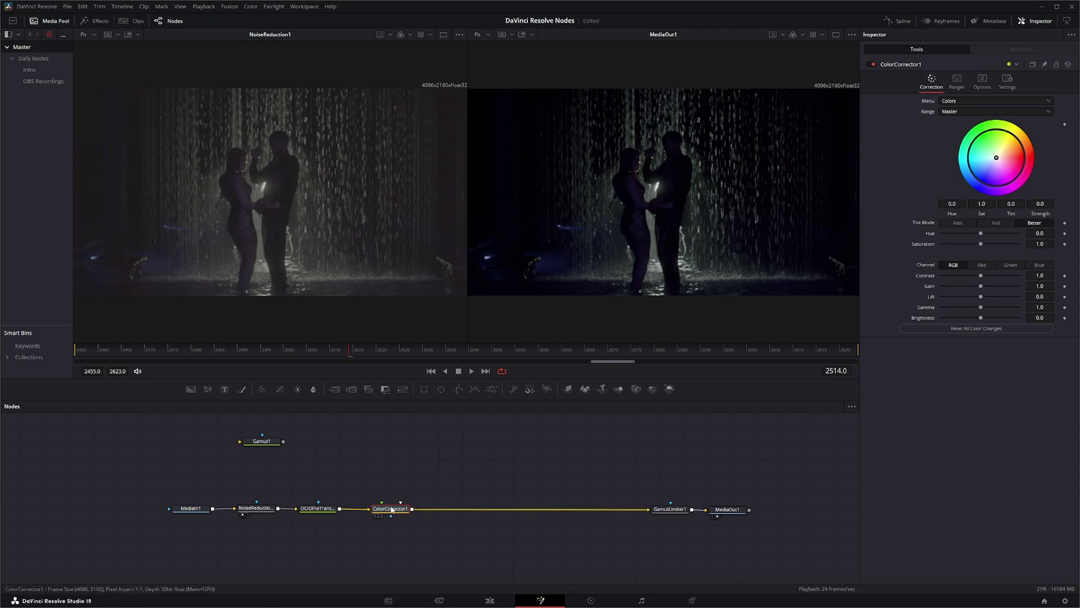
pyautogui.press('1')
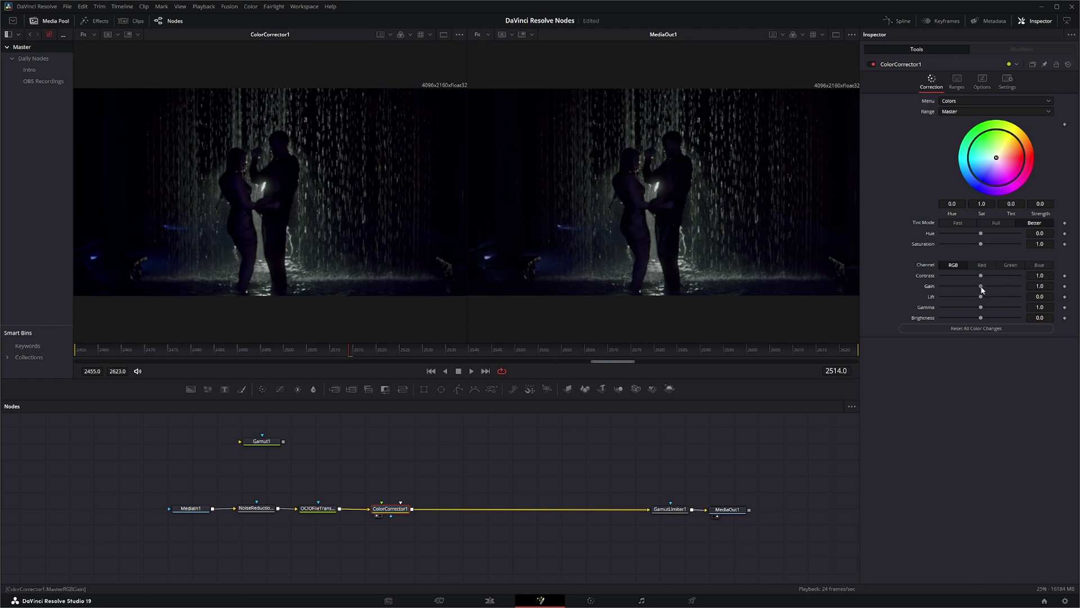
# Raise the Color Corrector gain to 1.77 and gamma to 1.26
pyautogui.moveTo(981, 290); pyautogui.dragTo(984, 307)
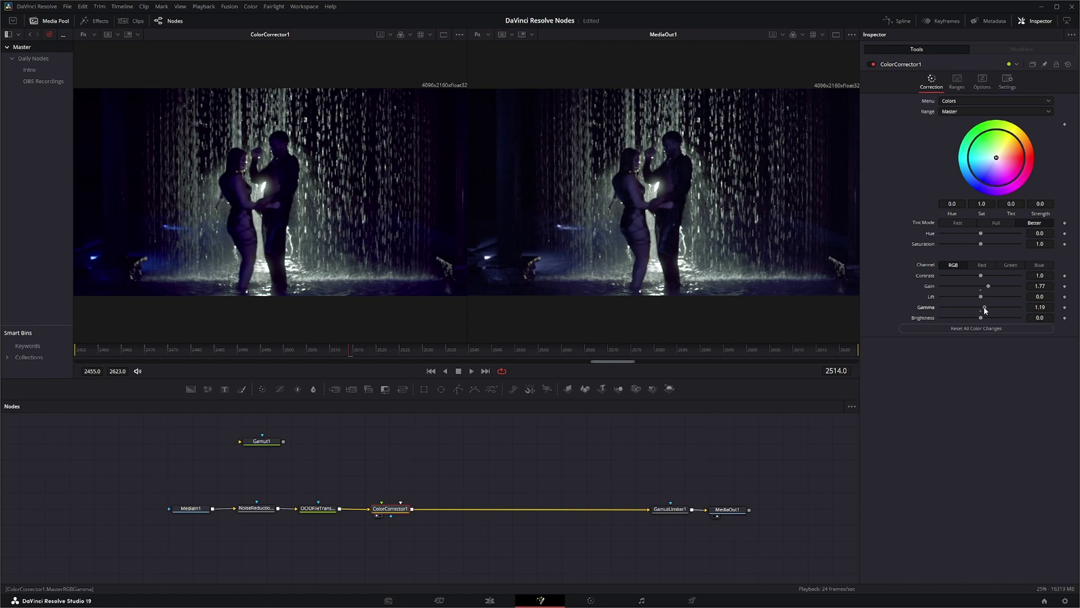
pyautogui.moveTo(984, 306); pyautogui.dragTo(986, 306)
pyautogui.moveTo(646, 470); pyautogui.dragTo(707, 533)
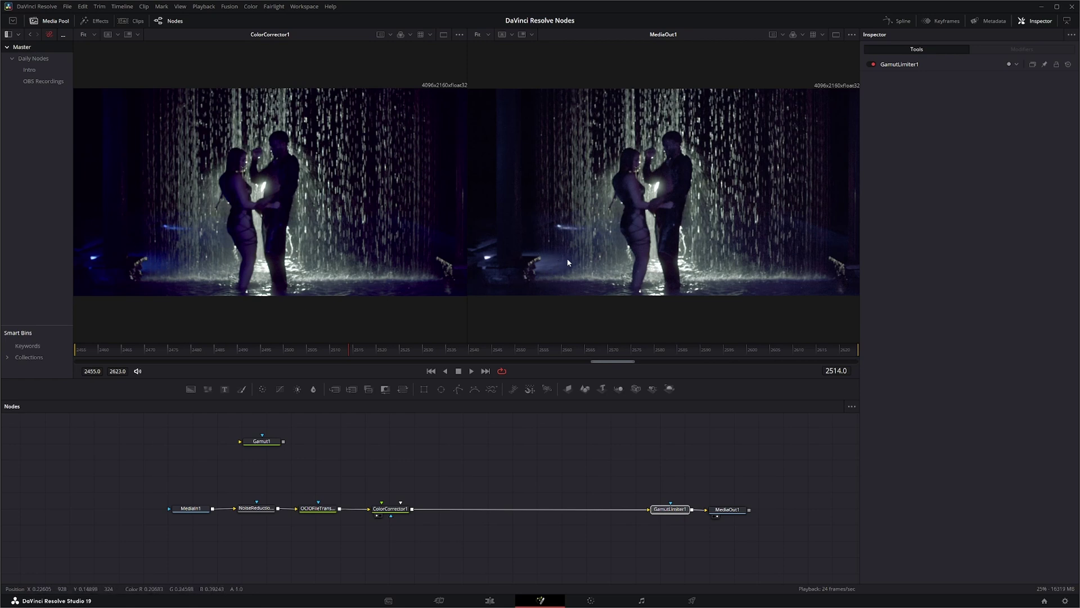
pyautogui.click(670, 509)
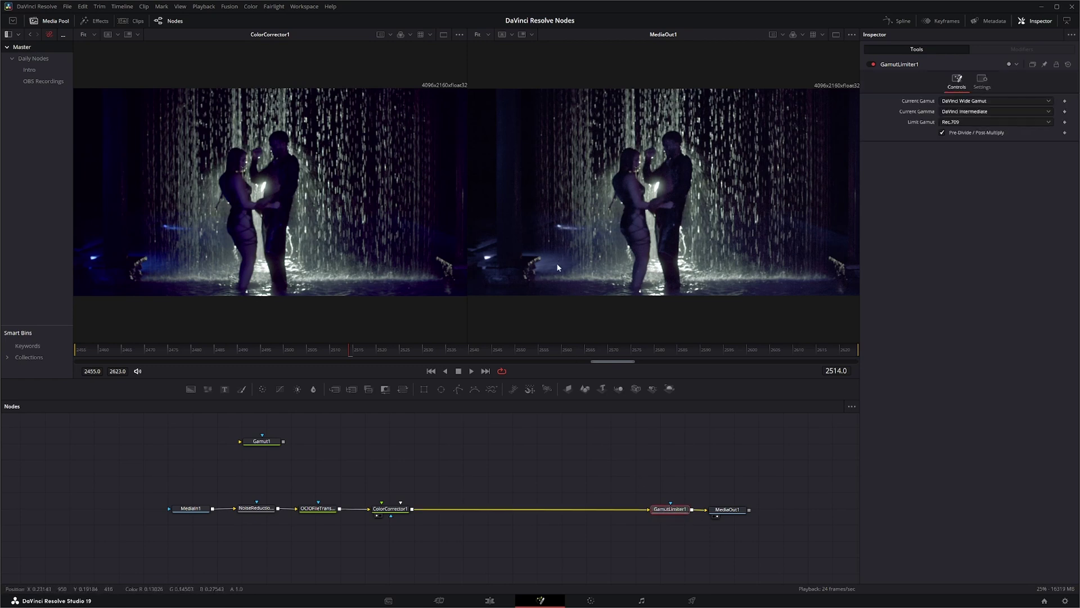
pyautogui.moveTo(670, 509); pyautogui.dragTo(657, 510)
pyautogui.moveTo(599, 442); pyautogui.dragTo(656, 511)
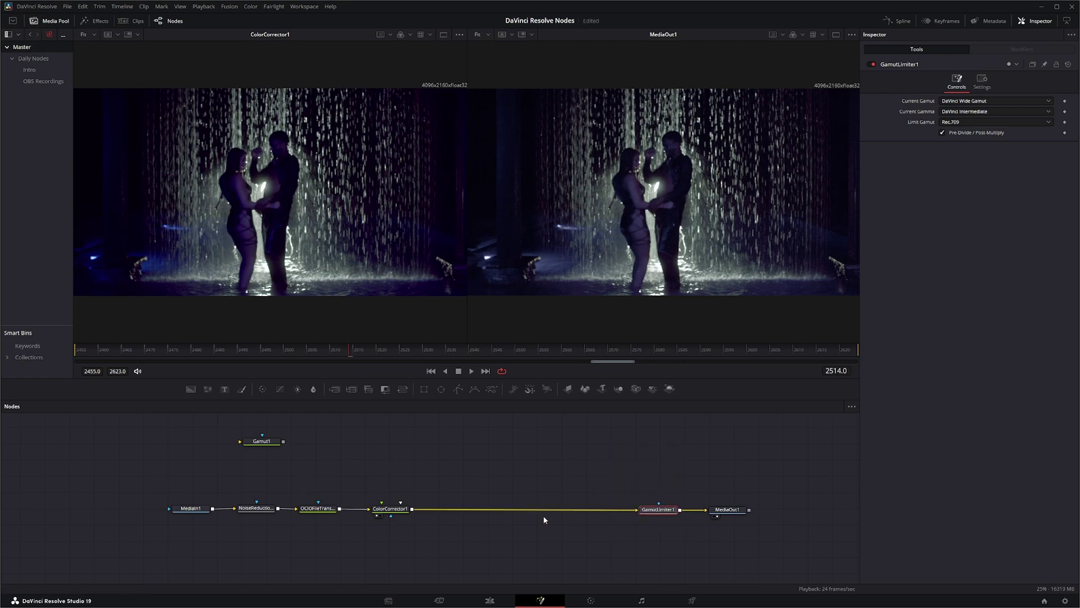
pyautogui.moveTo(659, 512); pyautogui.dragTo(664, 513)
pyautogui.click(490, 601)
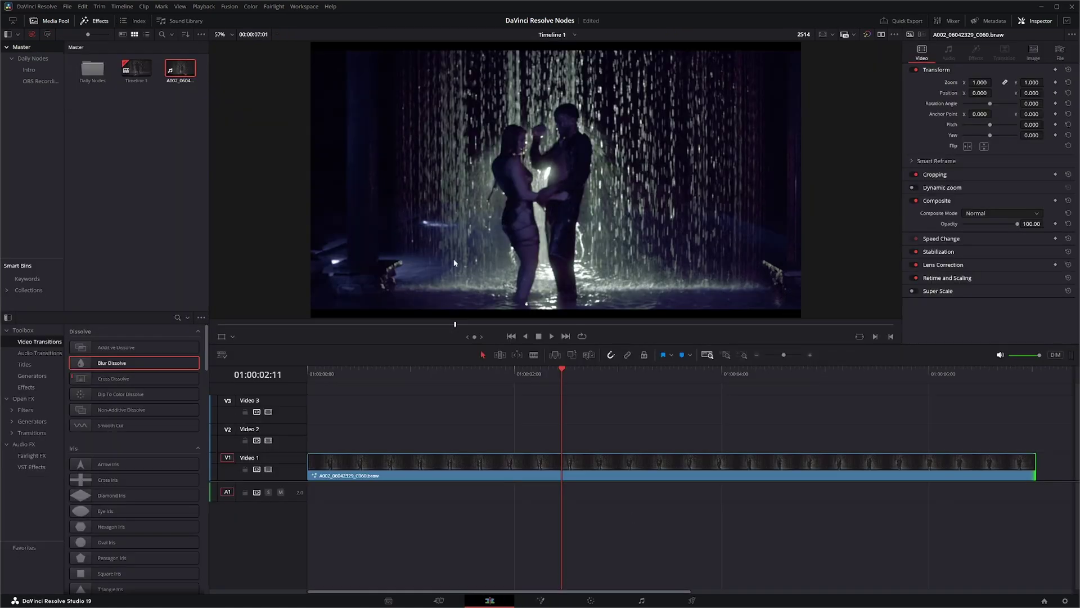
pyautogui.click(541, 600)
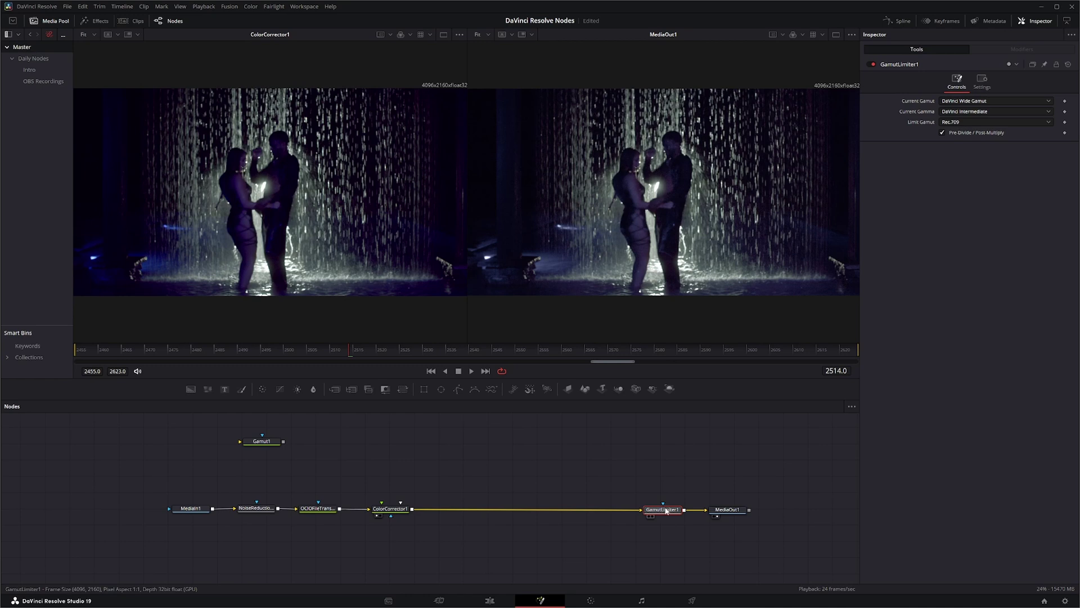
# Pull GamutLimiter1 out of the main chain, feed it from ColorCorrector1, and preview it in viewer 2
pyautogui.moveTo(664, 514); pyautogui.dragTo(682, 462)
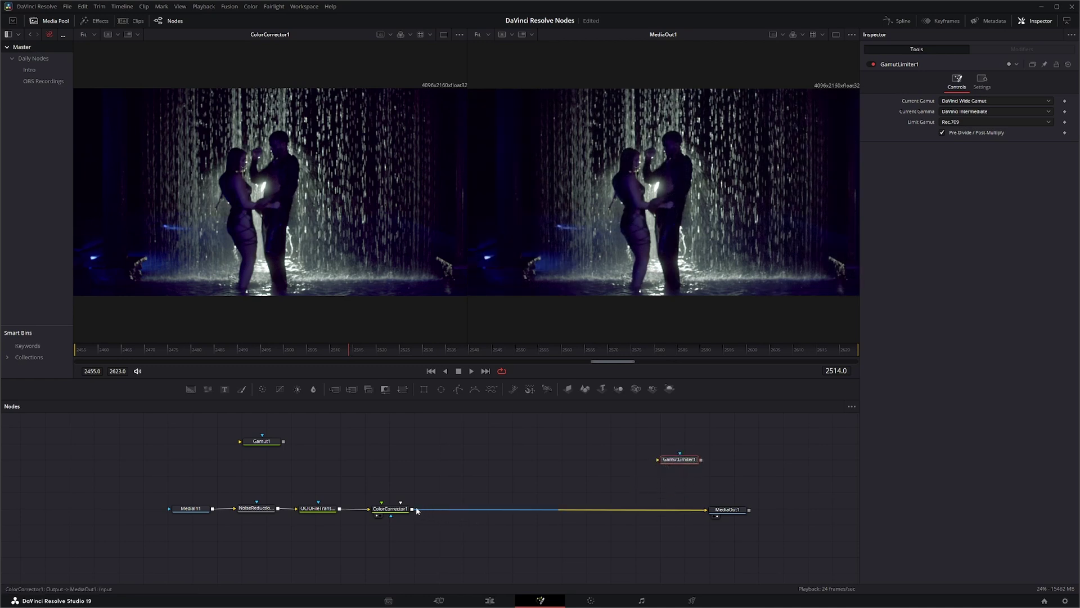
pyautogui.moveTo(412, 509); pyautogui.dragTo(731, 457)
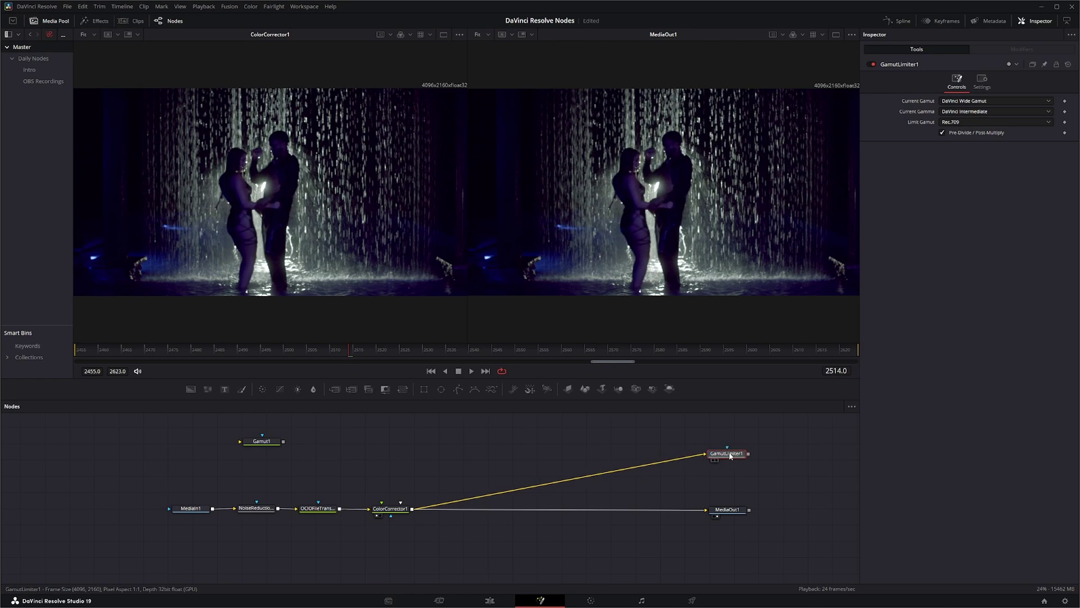
pyautogui.press('2')
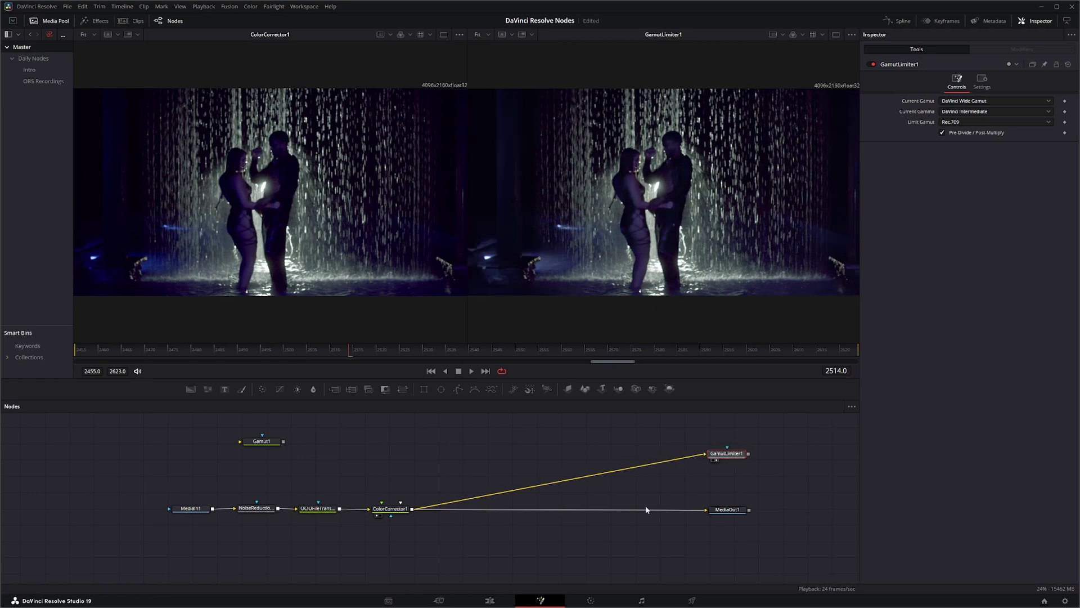
# Select MediaOut1 and switch to the Color page
pyautogui.moveTo(727, 454); pyautogui.dragTo(726, 453)
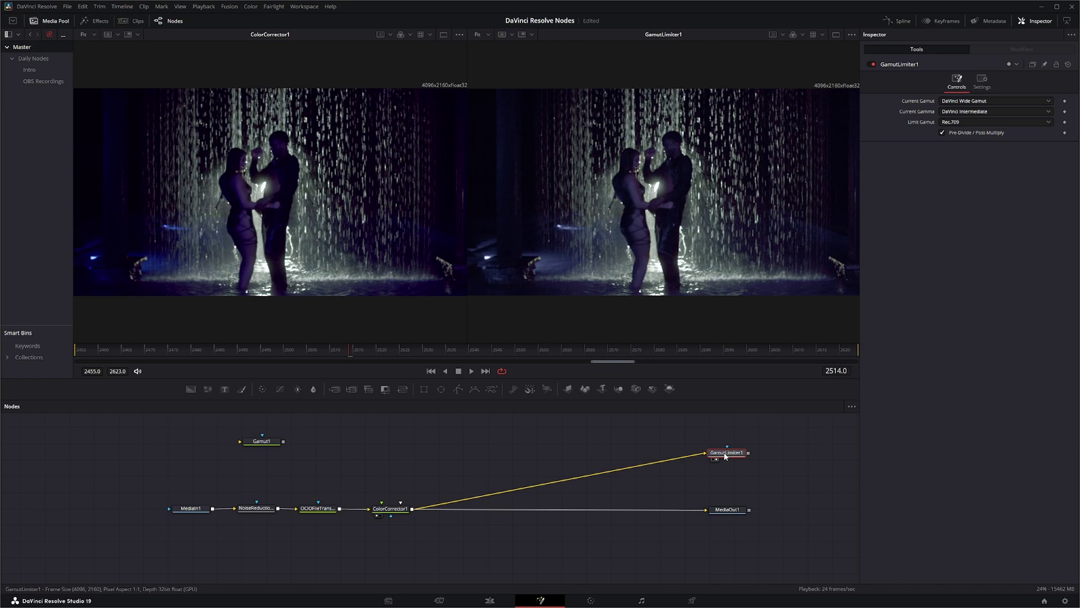
pyautogui.click(728, 510)
pyautogui.click(591, 601)
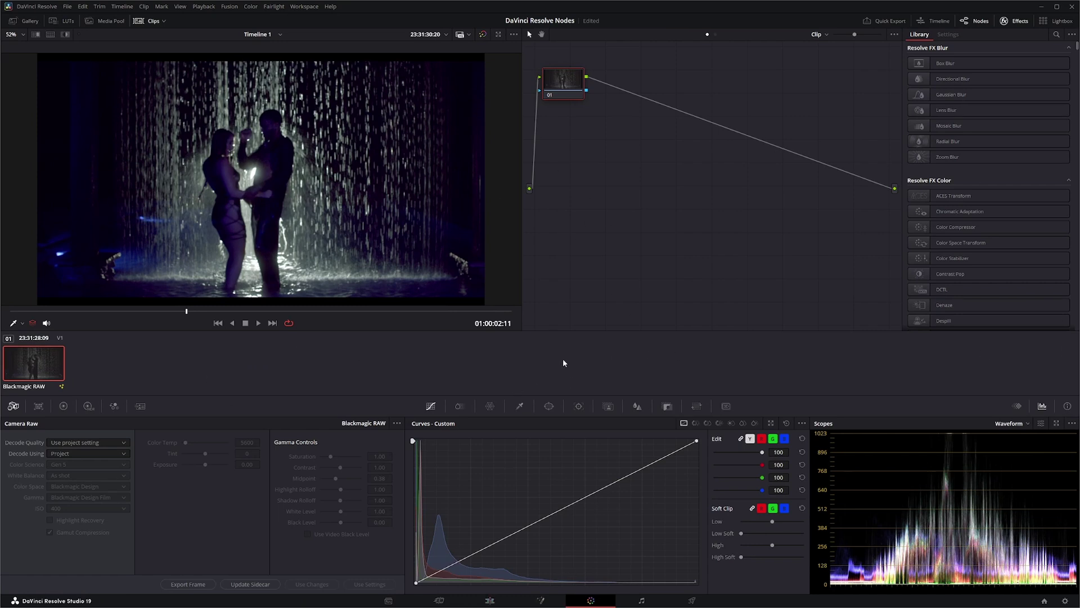
# Go back to the Fusion page by way of Edit and show GamutLimiter1 in the second viewer
pyautogui.click(489, 600)
pyautogui.click(541, 600)
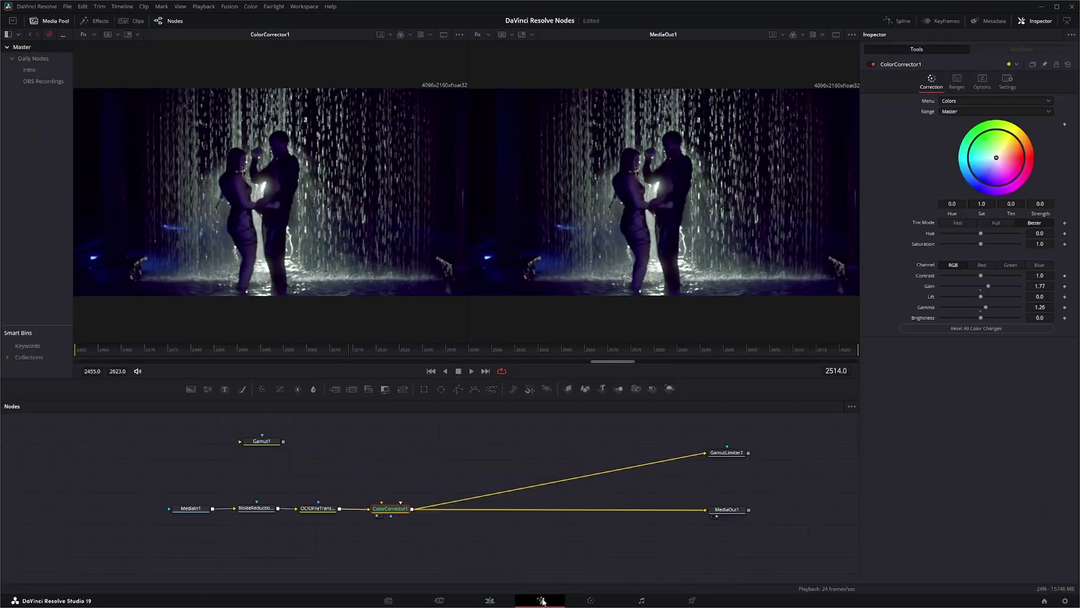
pyautogui.click(726, 453)
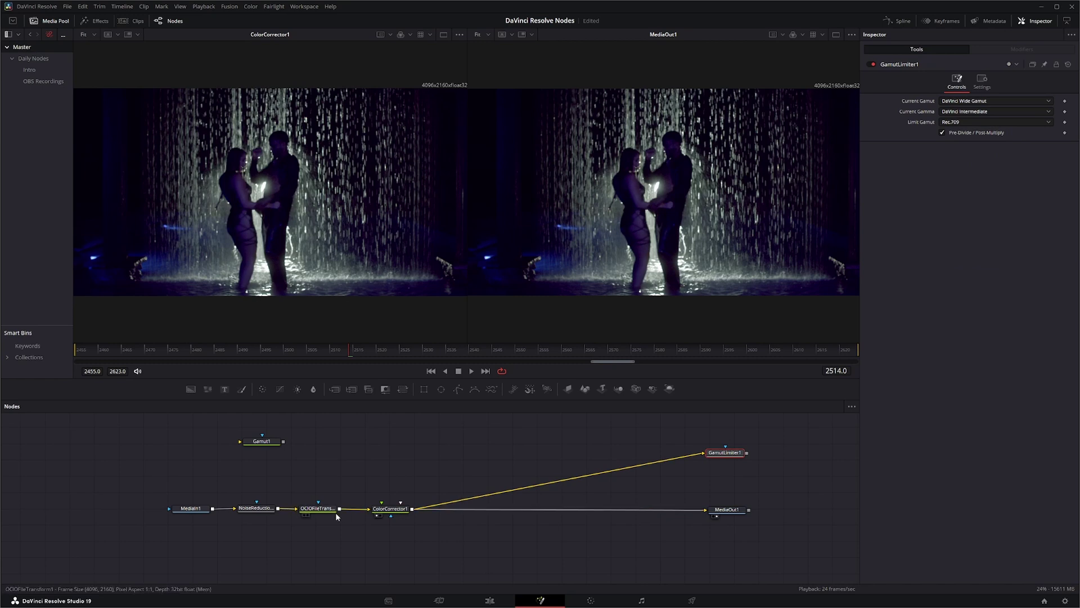
pyautogui.click(254, 509)
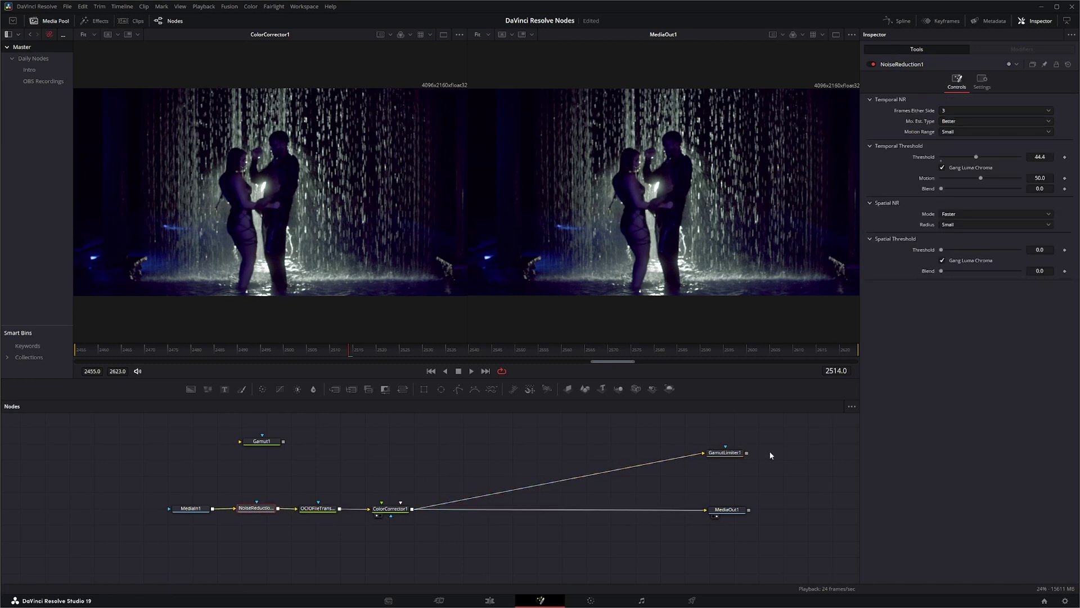
pyautogui.click(722, 453)
pyautogui.press('2')
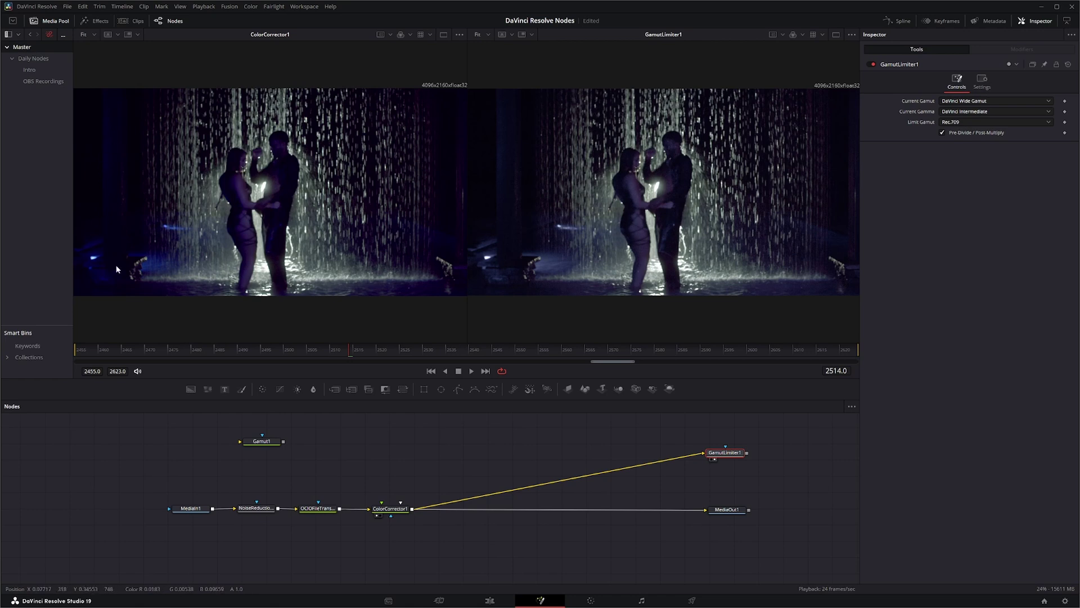
pyautogui.moveTo(687, 422); pyautogui.dragTo(780, 482)
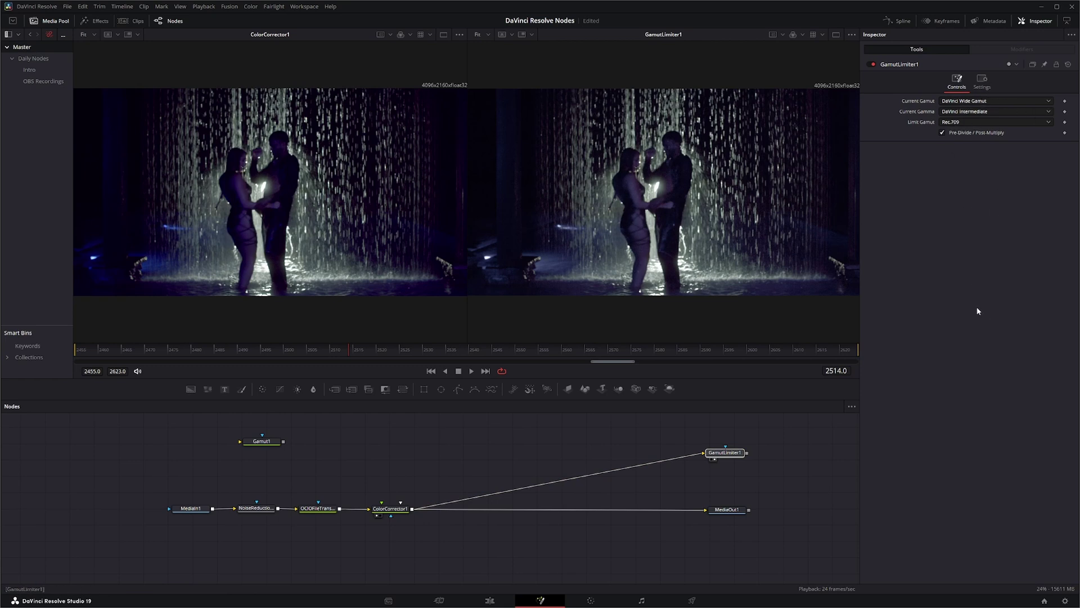
# Change GamutLimiter1's Limit Gamut from Rec.709 to Rec.2020 and save with Ctrl+S
pyautogui.click(949, 122)
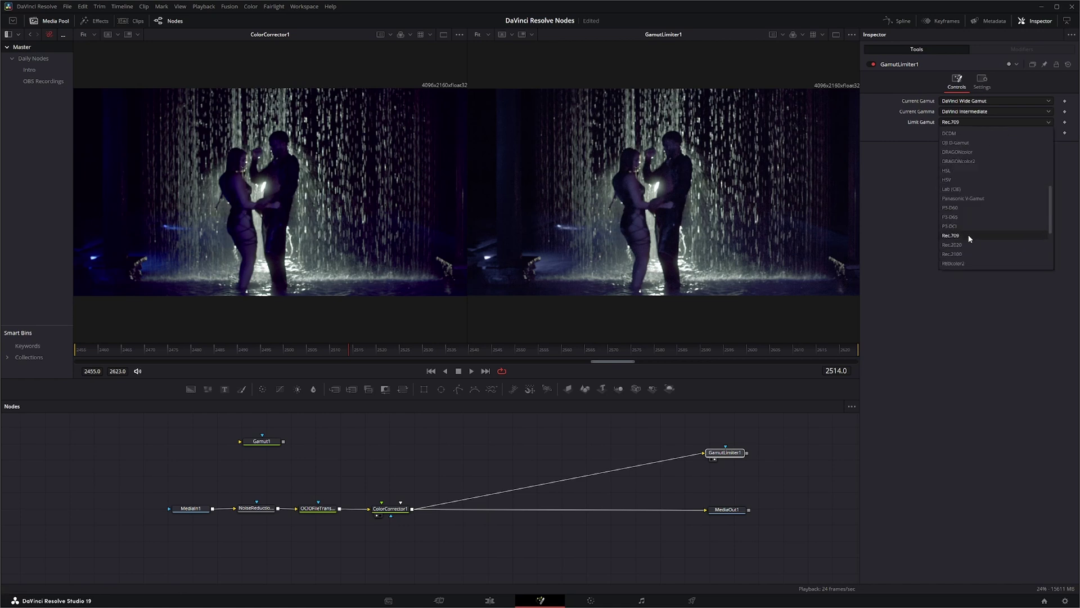
pyautogui.scroll(-1, 968, 242)
pyautogui.click(963, 244)
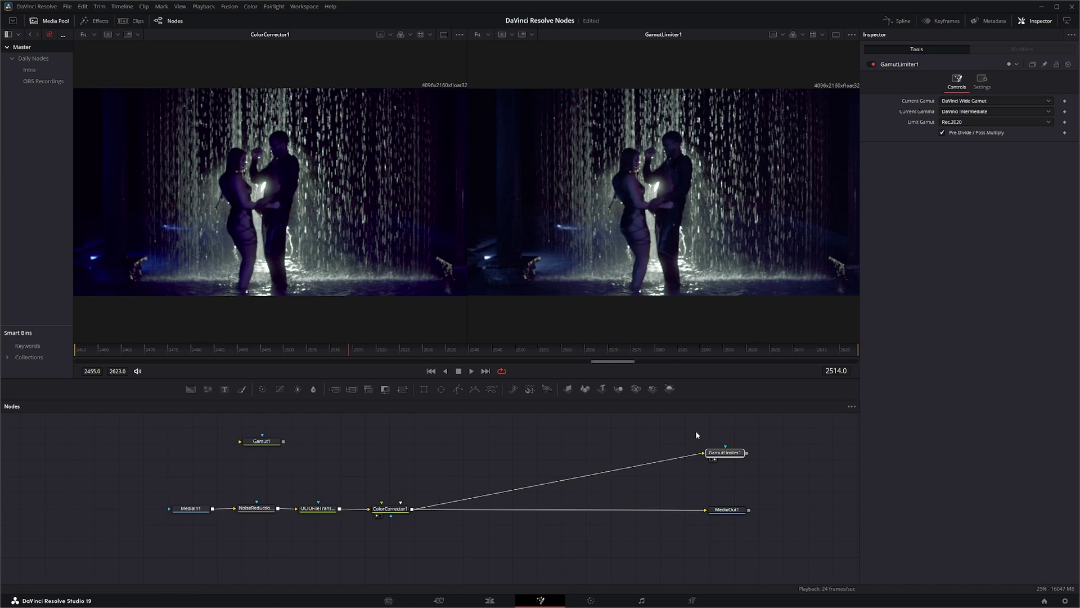
pyautogui.hotkey('ctrl', 's')
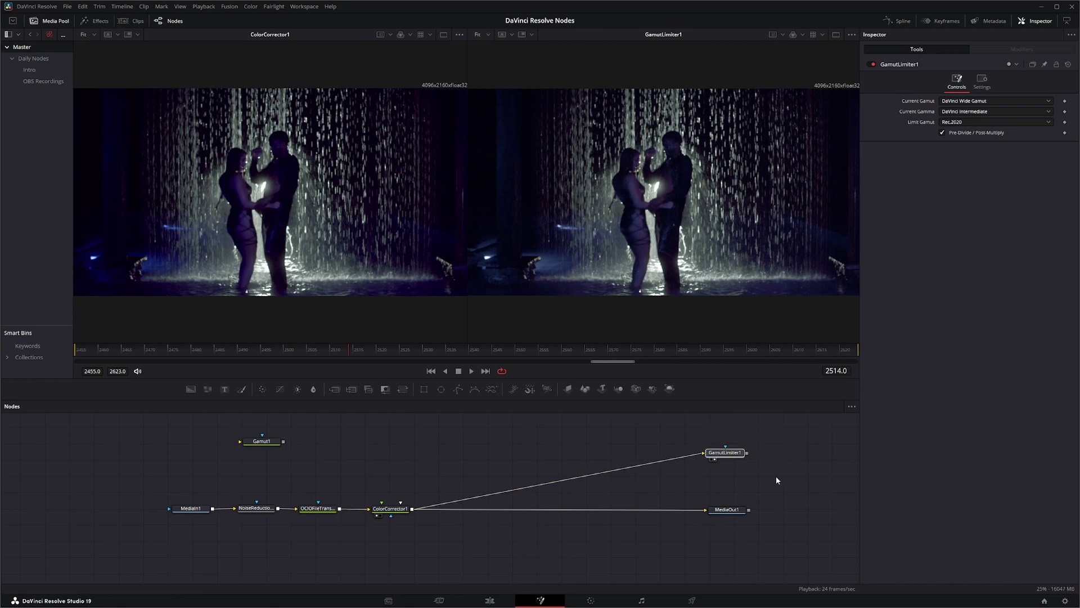